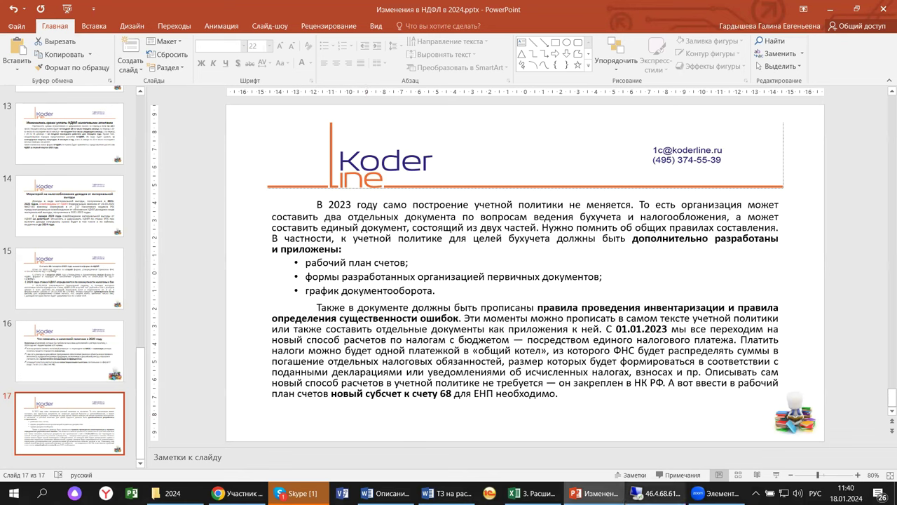
Step: Switch to the remote 1C:ERP session and view the Зарплата и кадры settings of the organization Промресурс
{"action": "mouse_move", "coordinate": [655, 492]}
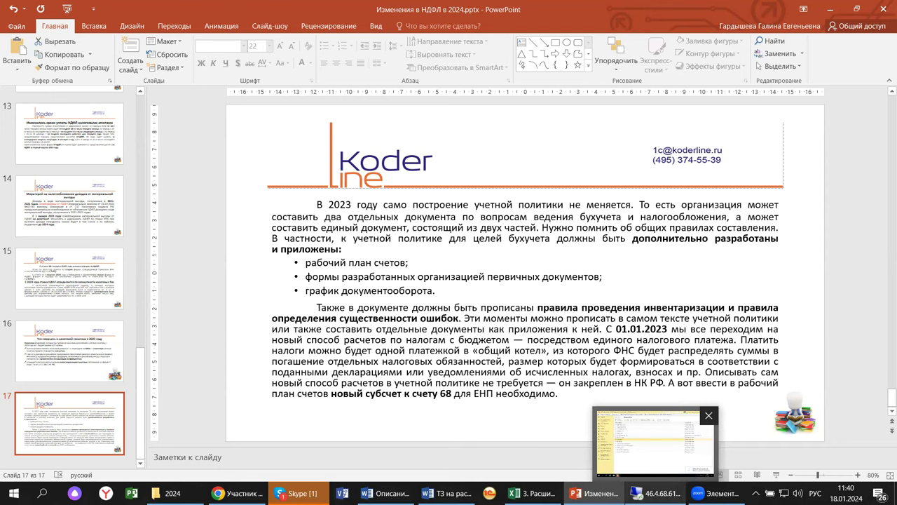
{"action": "left_click", "coordinate": [655, 493]}
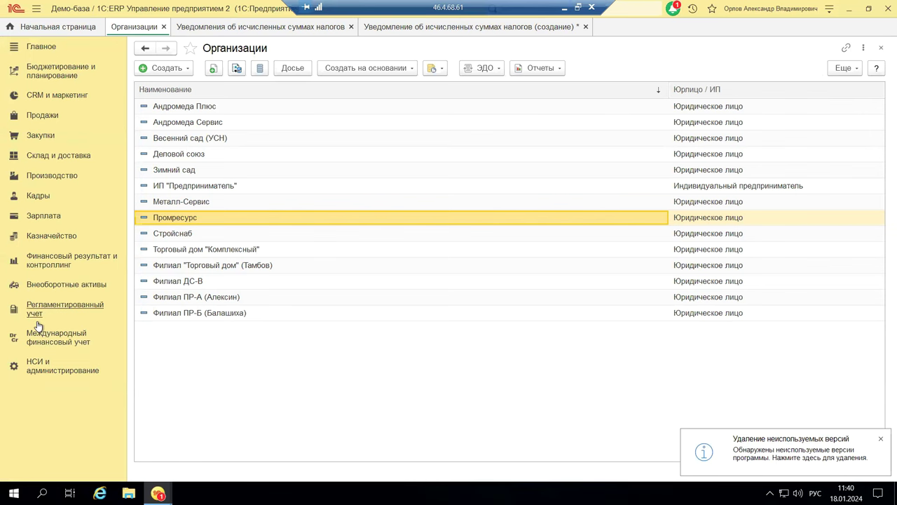
{"action": "key", "text": "alt+Tab"}
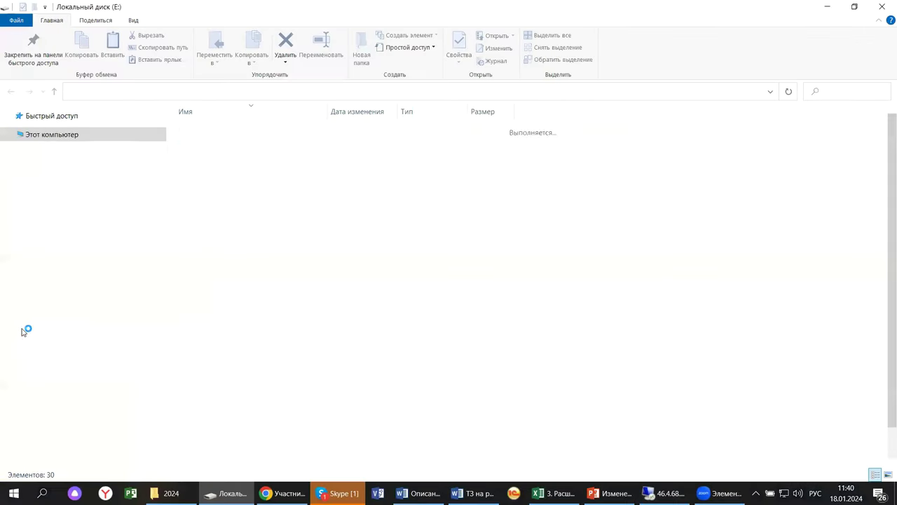
{"action": "left_click", "coordinate": [883, 6]}
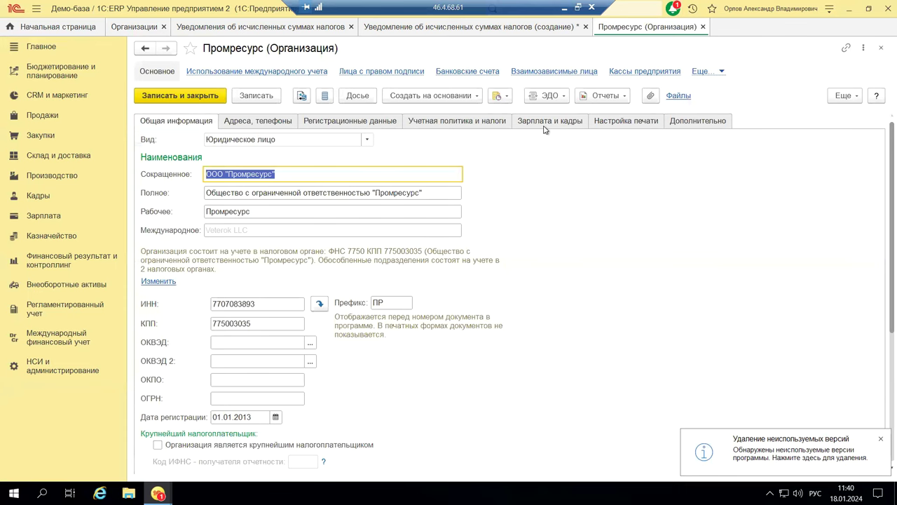
{"action": "left_click", "coordinate": [551, 122]}
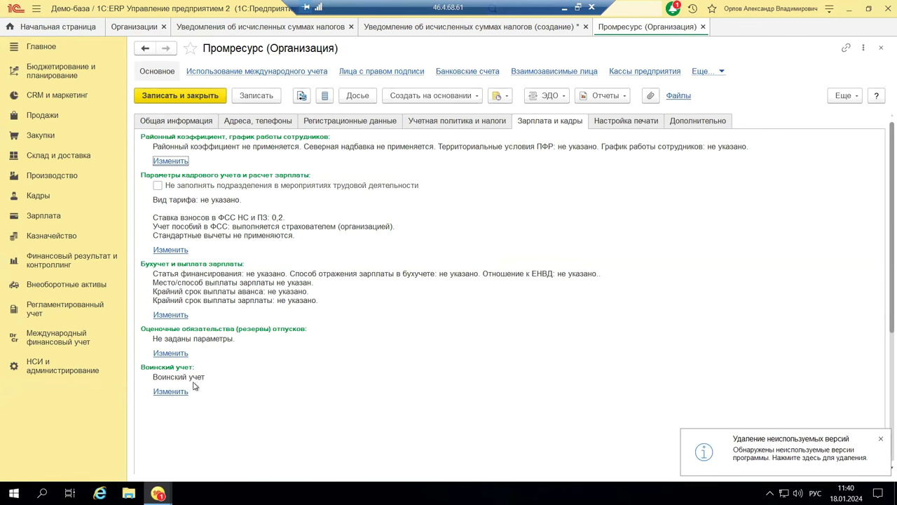
Step: Review the commands available in the Кадры and Зарплата sections, including the Воинский учет group
{"action": "left_click", "coordinate": [31, 198]}
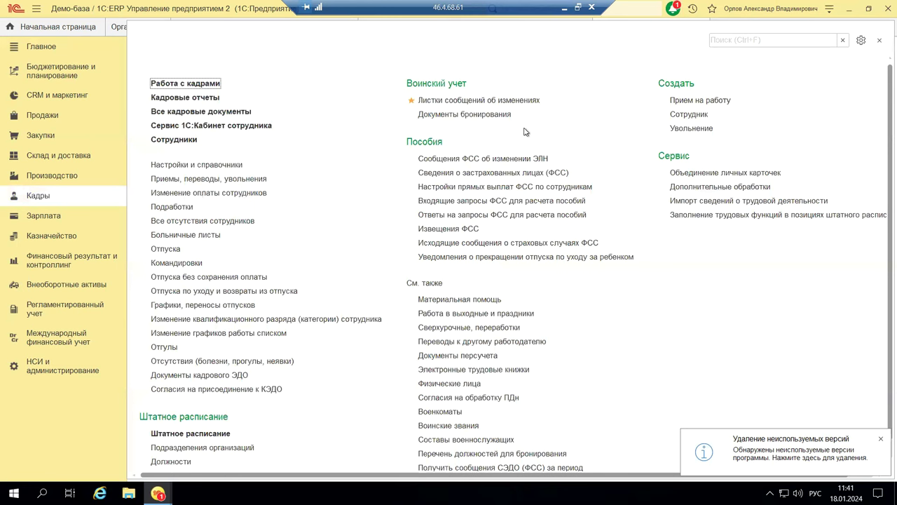
{"action": "left_click", "coordinate": [33, 216]}
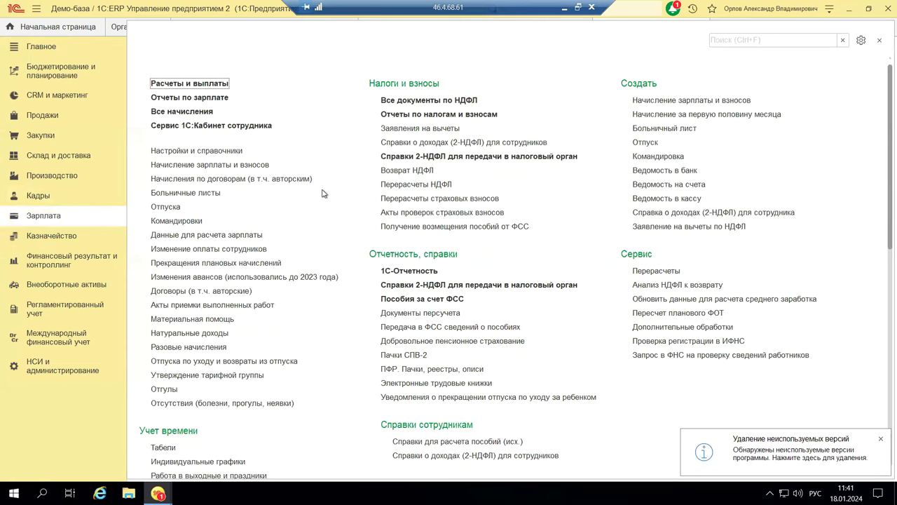
{"action": "scroll", "coordinate": [324, 193], "scroll_direction": "down", "scroll_amount": 1}
{"action": "scroll", "coordinate": [324, 193], "scroll_direction": "down", "scroll_amount": 7}
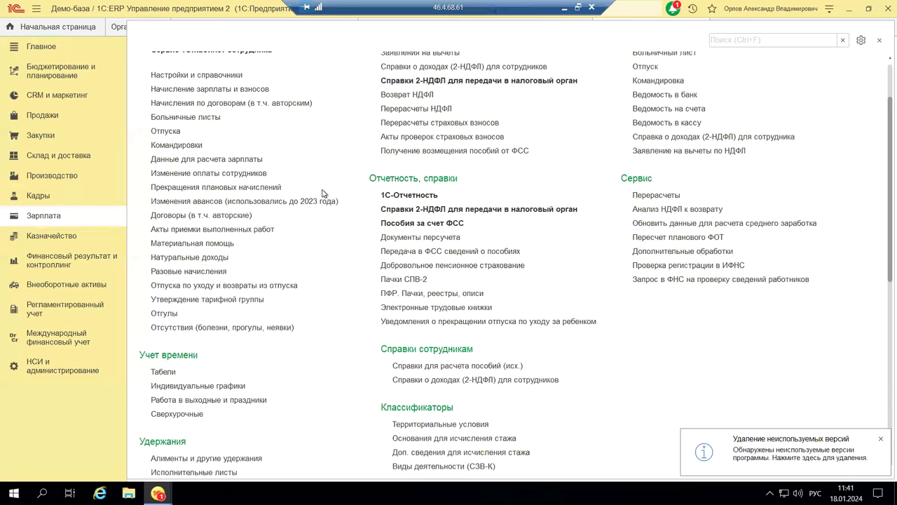
{"action": "scroll", "coordinate": [347, 182], "scroll_direction": "down", "scroll_amount": 5}
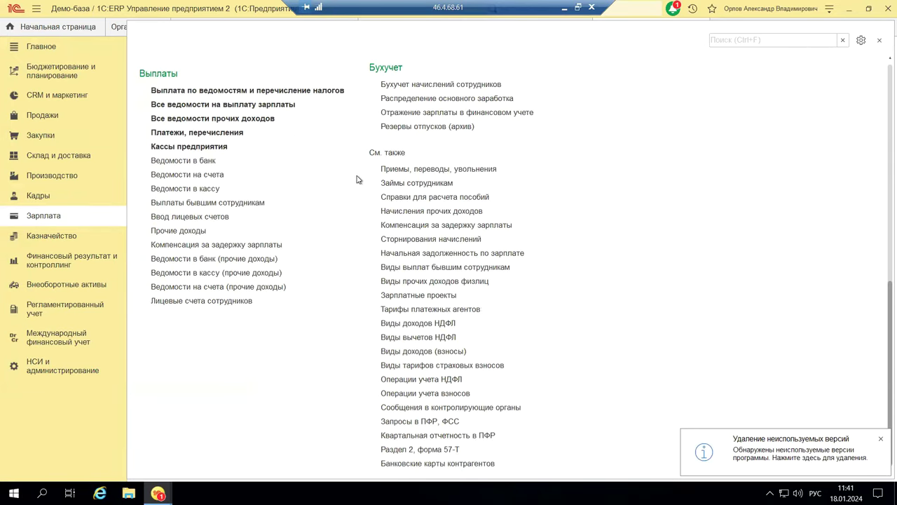
{"action": "scroll", "coordinate": [356, 179], "scroll_direction": "up", "scroll_amount": 5}
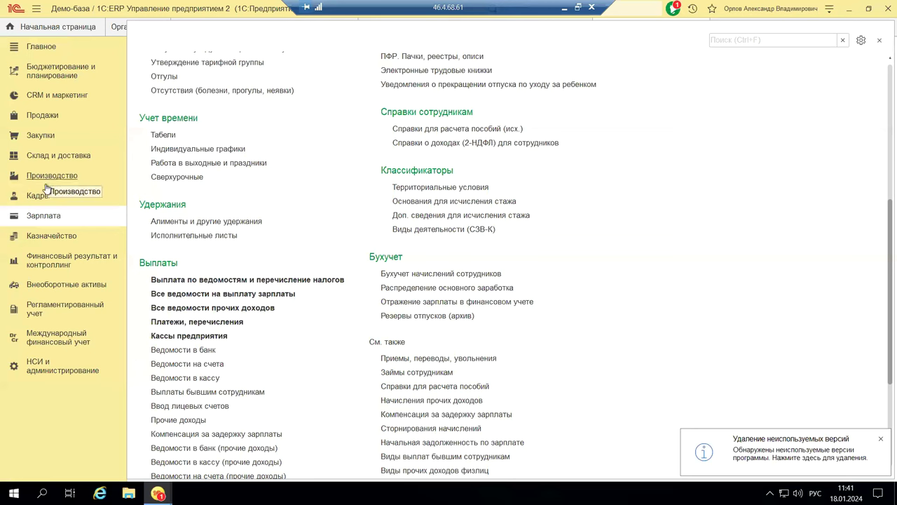
Step: Switch to the Зарплата и управление персоналом КОРП database and view its Кадры section commands
{"action": "mouse_move", "coordinate": [158, 493]}
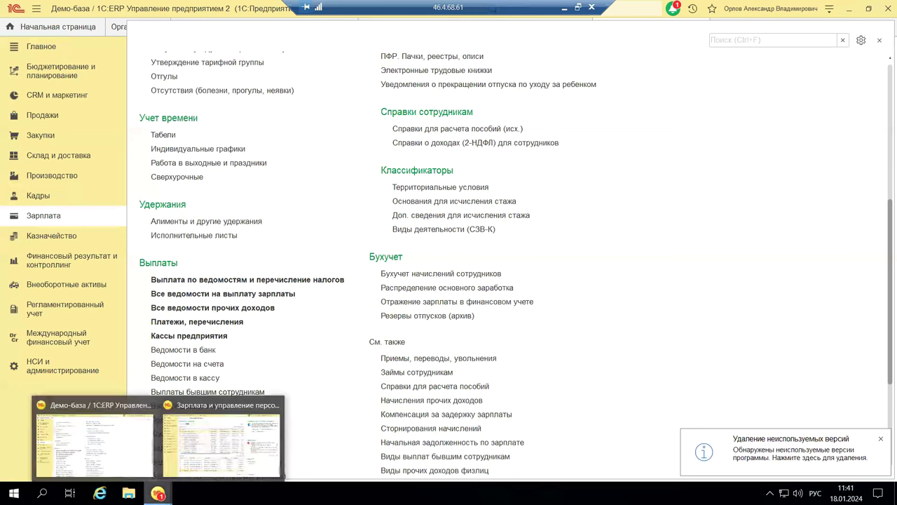
{"action": "left_click", "coordinate": [208, 469]}
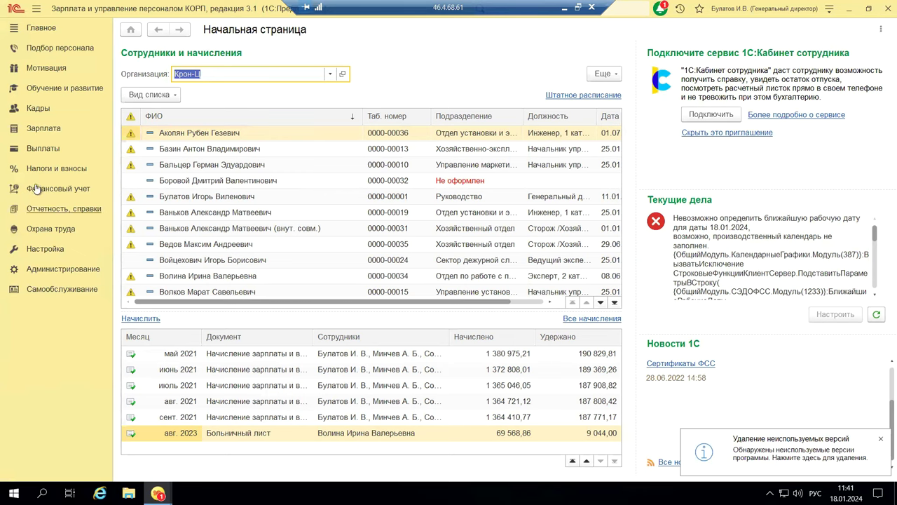
{"action": "left_click", "coordinate": [36, 109]}
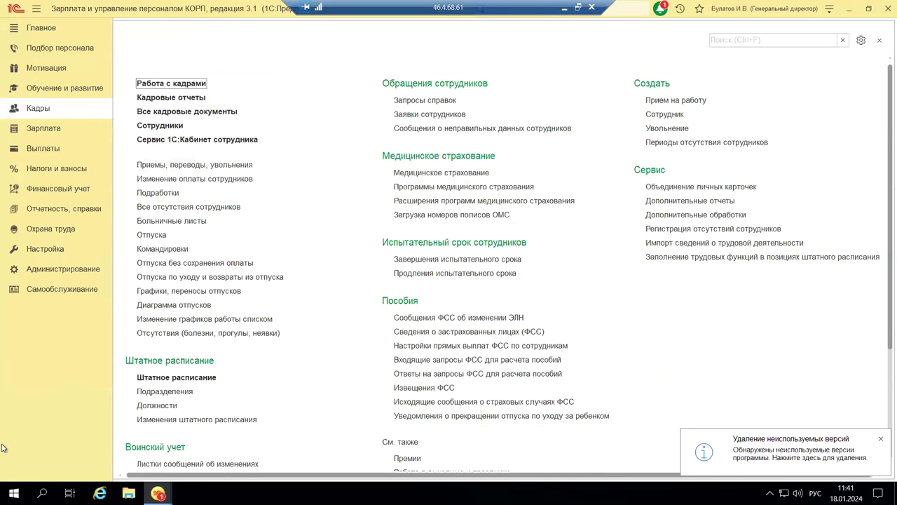
Step: Return to the 1C:ERP database and open the Листки сообщений об изменениях list for military records
{"action": "mouse_move", "coordinate": [158, 492]}
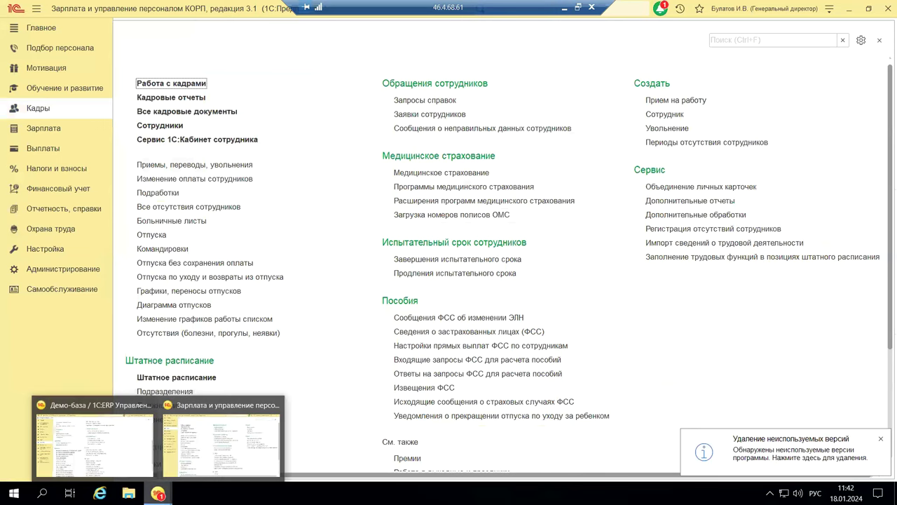
{"action": "left_click", "coordinate": [103, 439]}
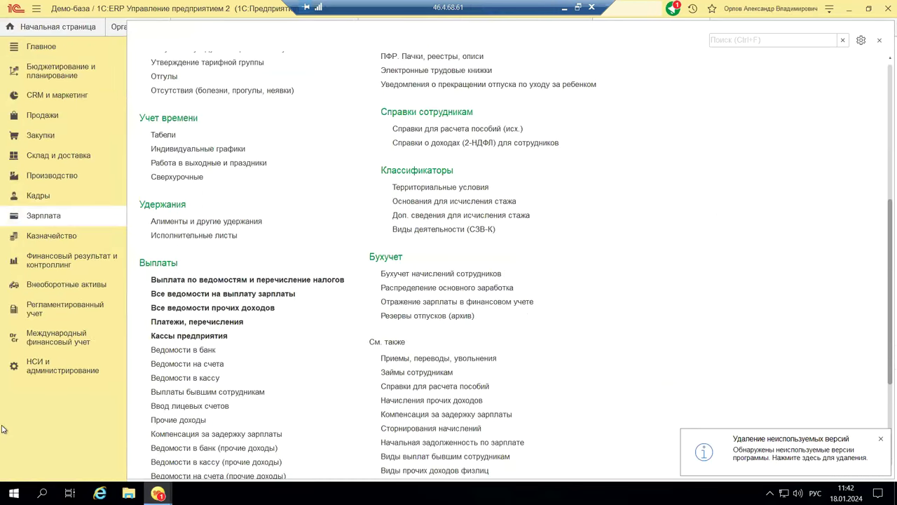
{"action": "left_click", "coordinate": [46, 199]}
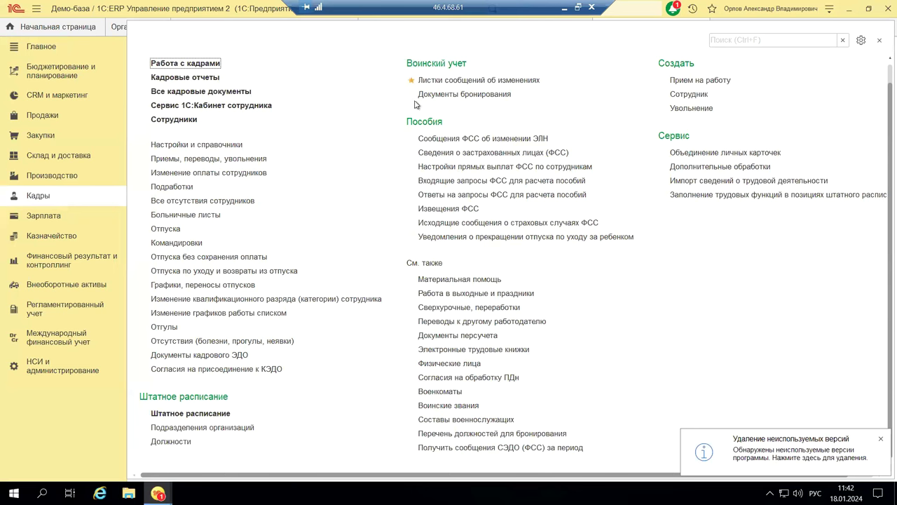
{"action": "left_click", "coordinate": [439, 83]}
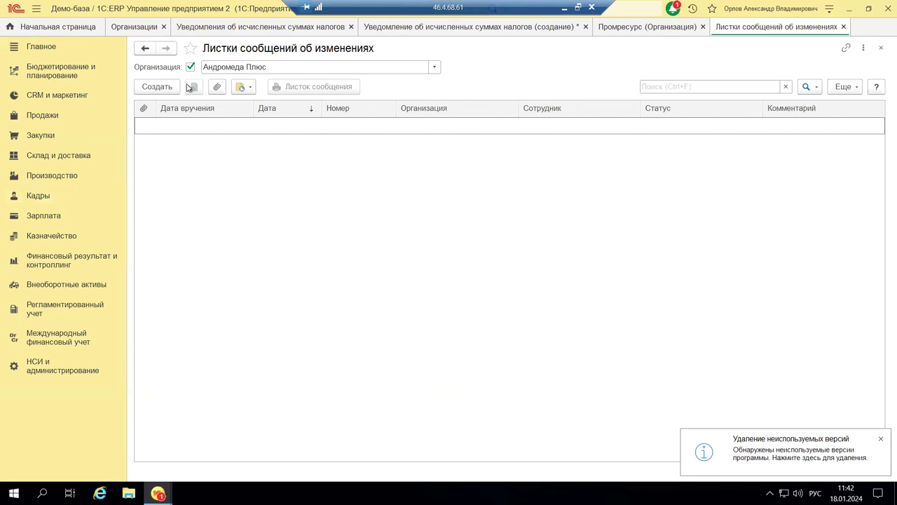
Step: Start a new Листок сообщения об изменениях and try to choose an employee of Андромеда Плюс
{"action": "left_click", "coordinate": [159, 87]}
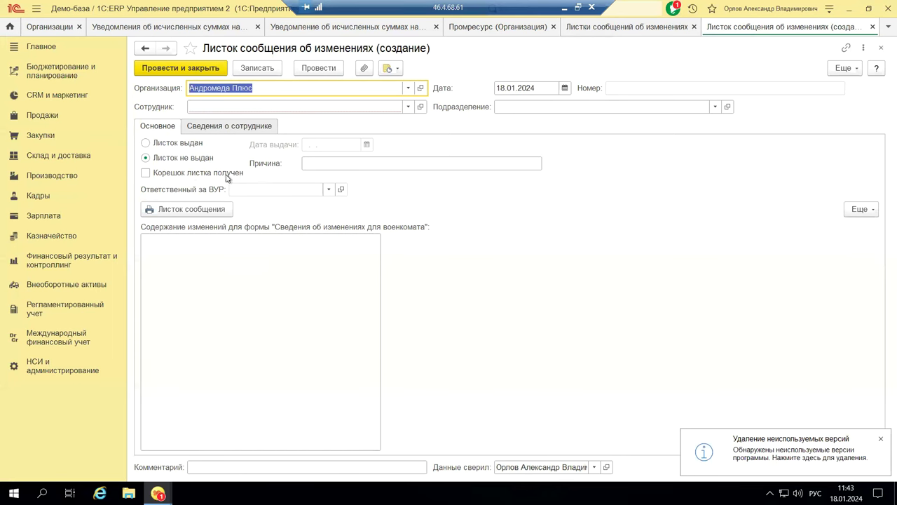
{"action": "left_click", "coordinate": [405, 108]}
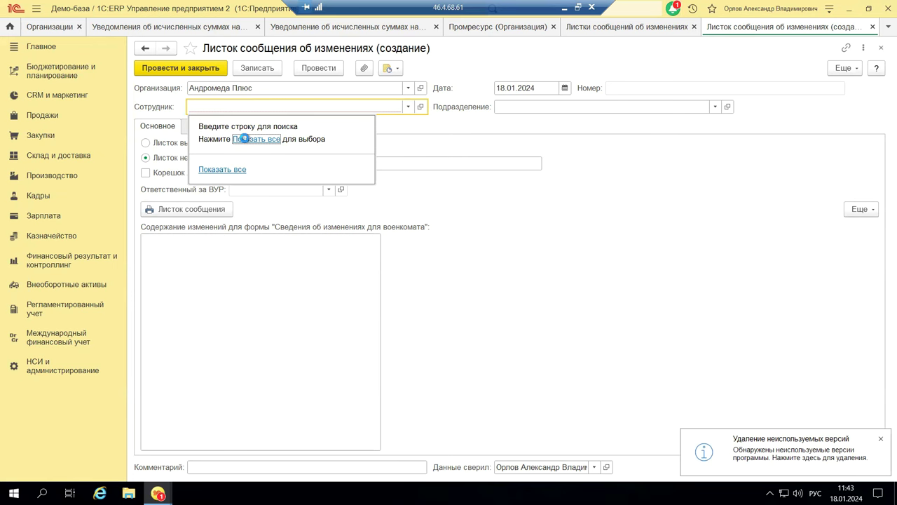
{"action": "left_click", "coordinate": [245, 141]}
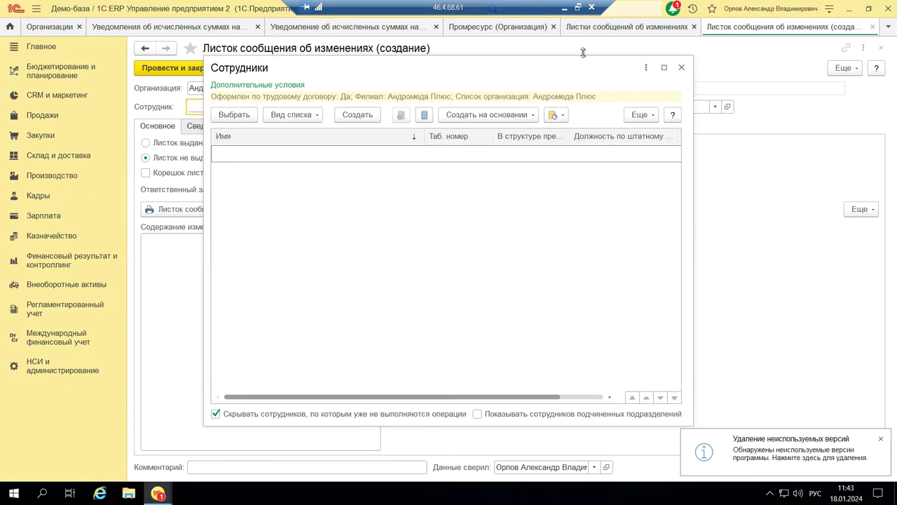
{"action": "left_click", "coordinate": [682, 68]}
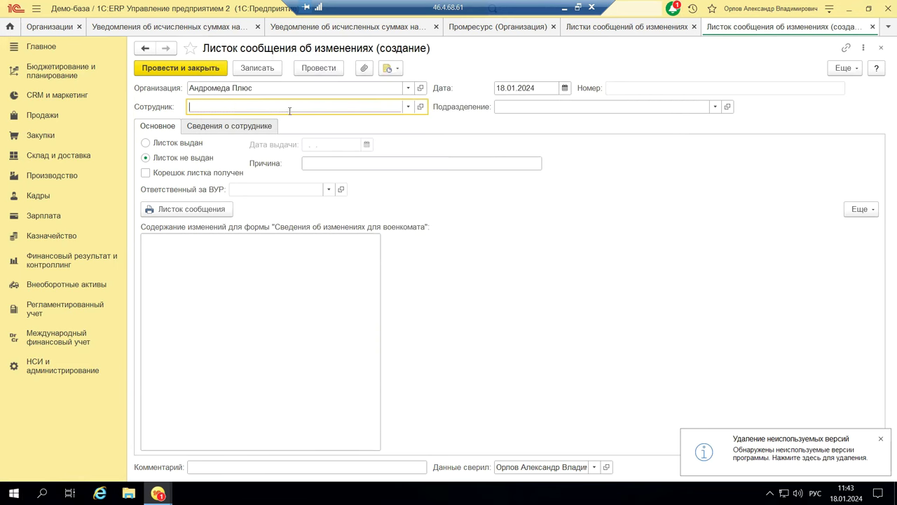
Step: Fill in the sheet for organization Деловой союз and its senior storekeeper, and discard it without saving
{"action": "left_click", "coordinate": [410, 89]}
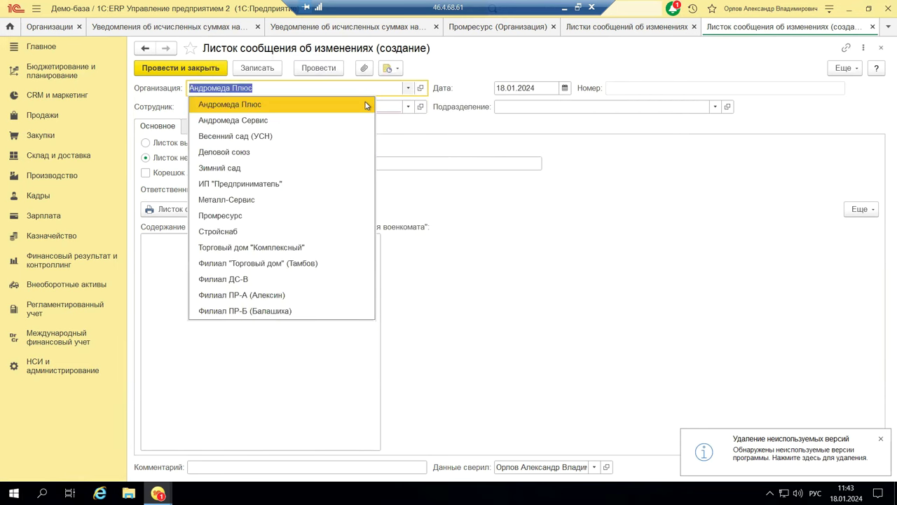
{"action": "left_click", "coordinate": [250, 153]}
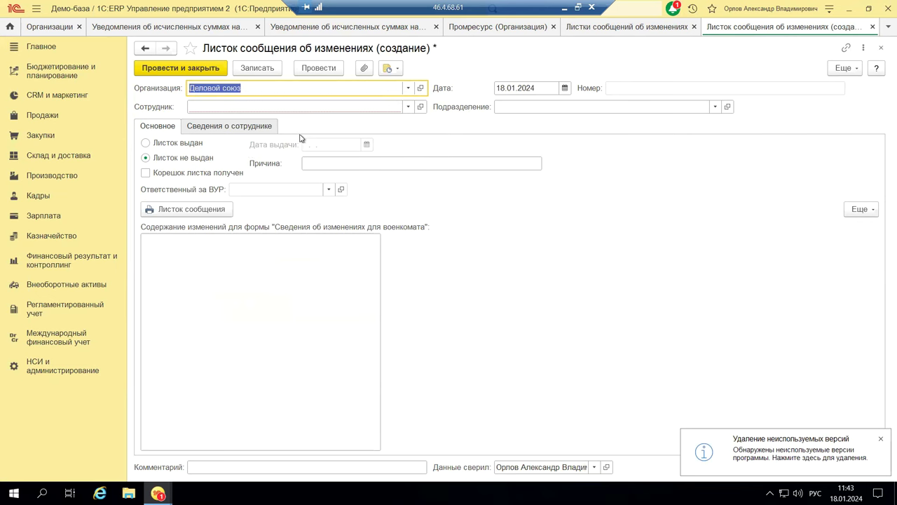
{"action": "left_click", "coordinate": [408, 107]}
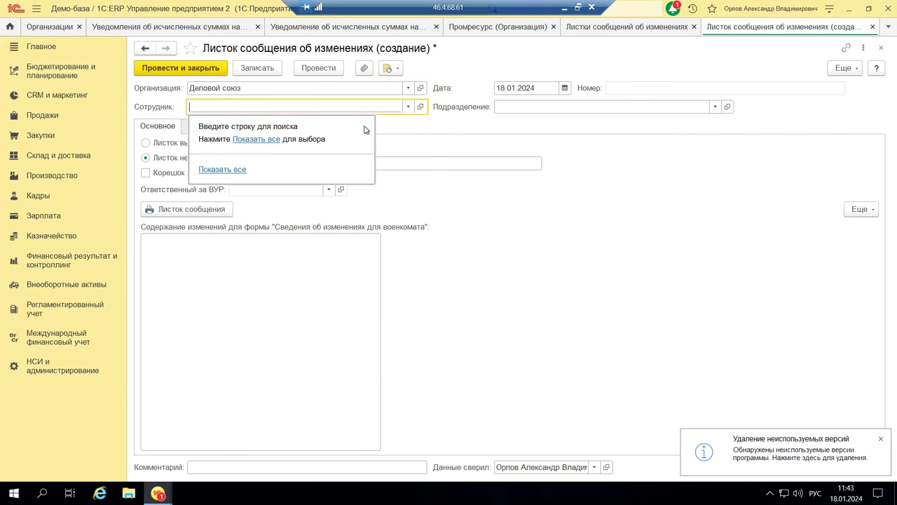
{"action": "left_click", "coordinate": [246, 139]}
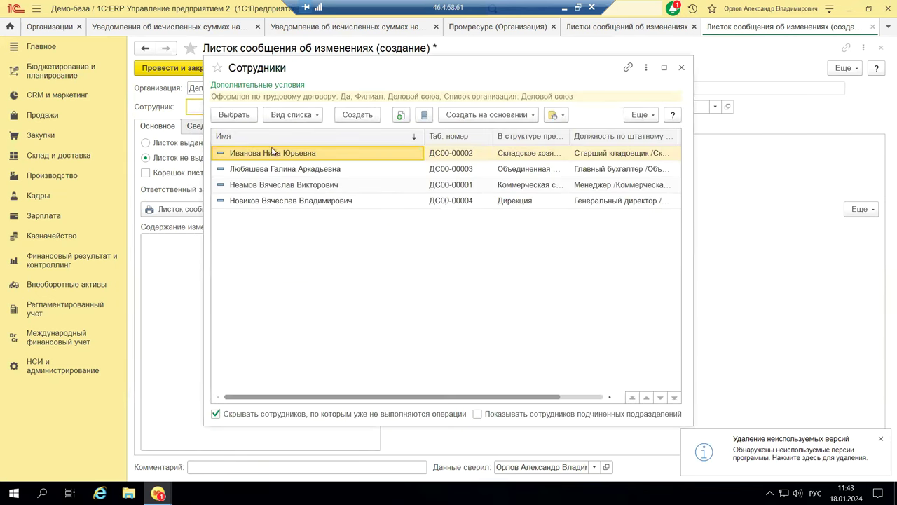
{"action": "double_click", "coordinate": [278, 154]}
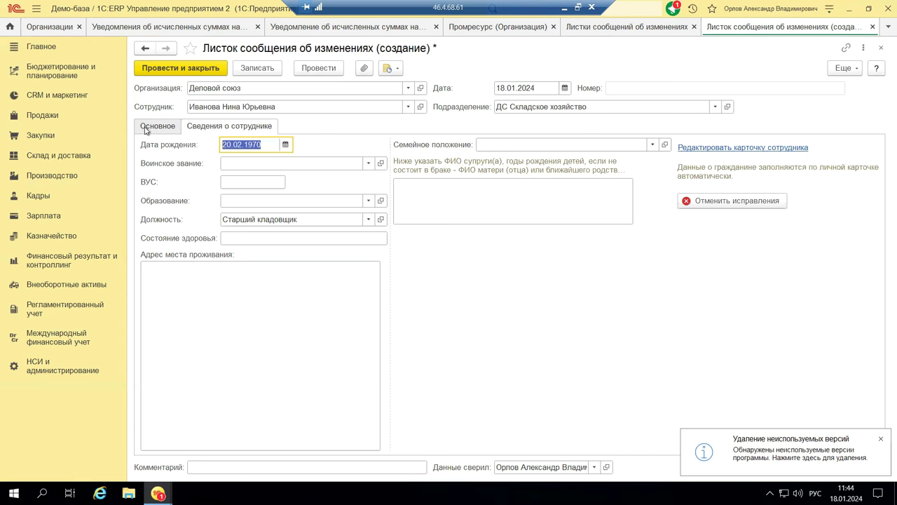
{"action": "left_click", "coordinate": [881, 49]}
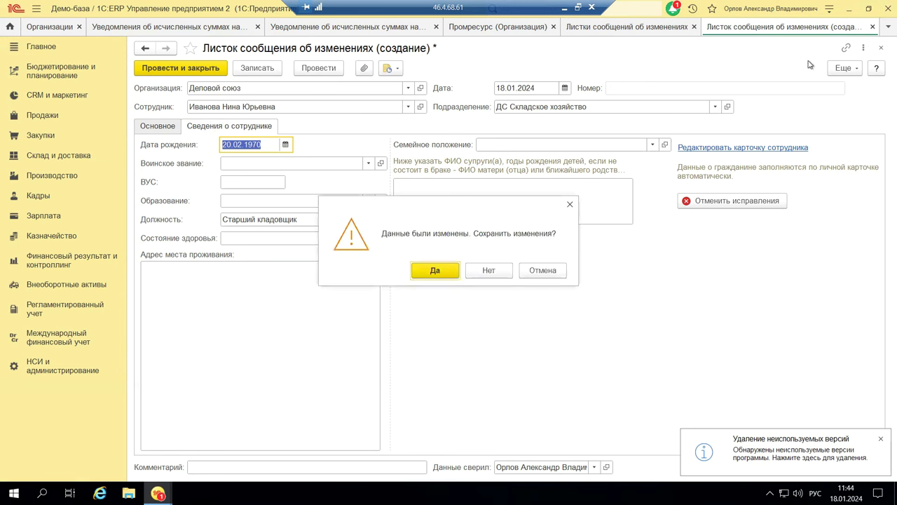
{"action": "left_click", "coordinate": [489, 272]}
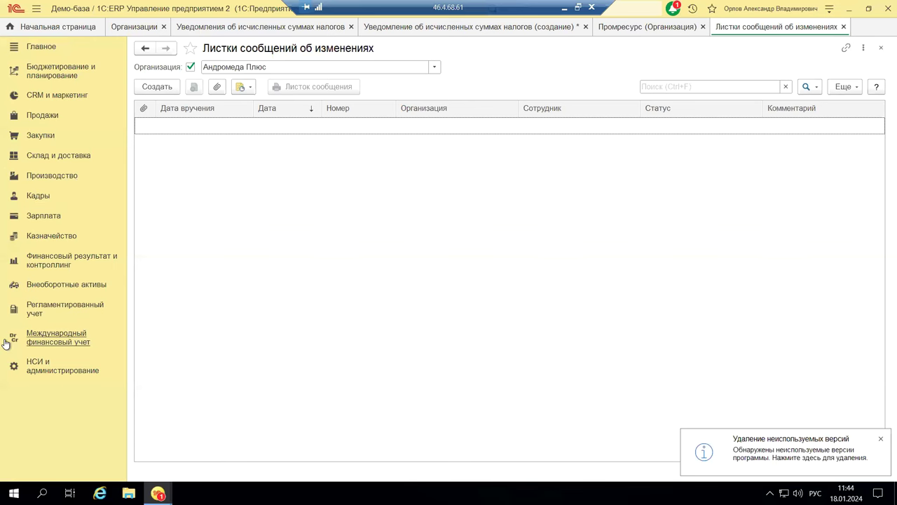
Step: Open the Кадровый учет settings and examine the Воинский учет options, including reservation accounting for mobilization
{"action": "left_click", "coordinate": [37, 375]}
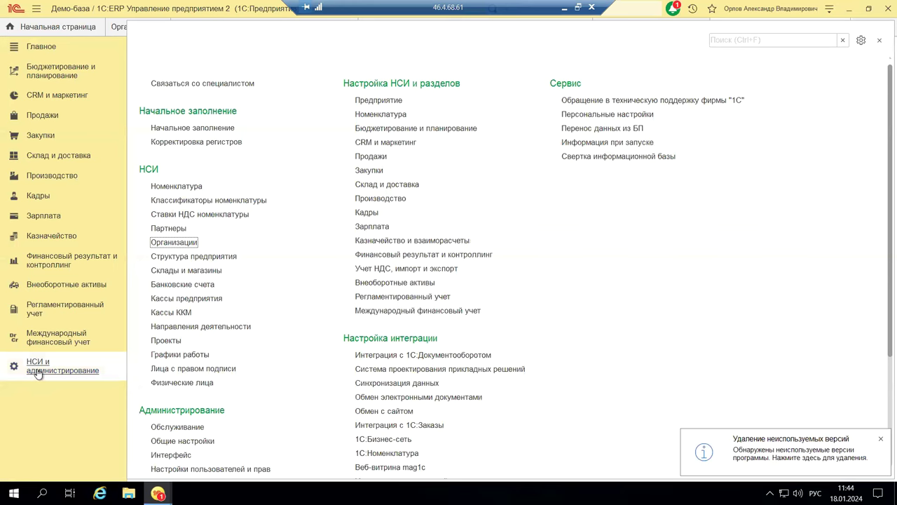
{"action": "left_click", "coordinate": [369, 212]}
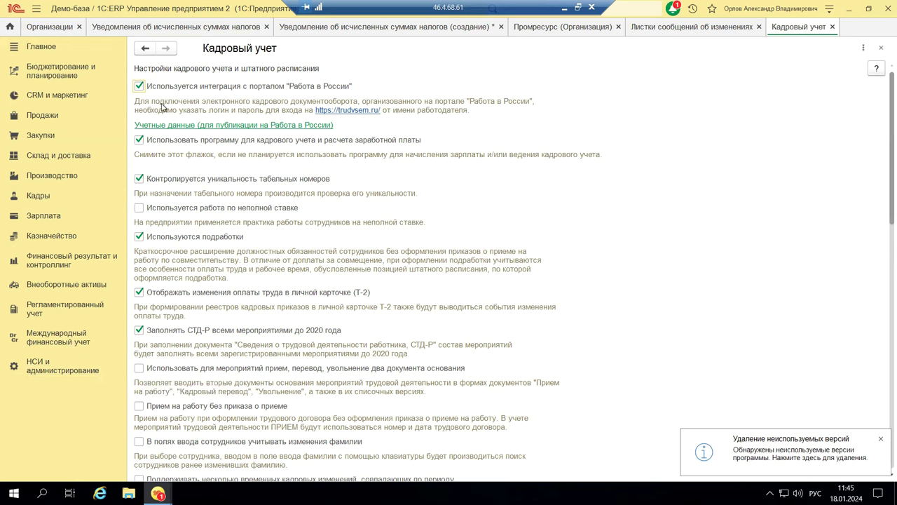
{"action": "left_click", "coordinate": [35, 373]}
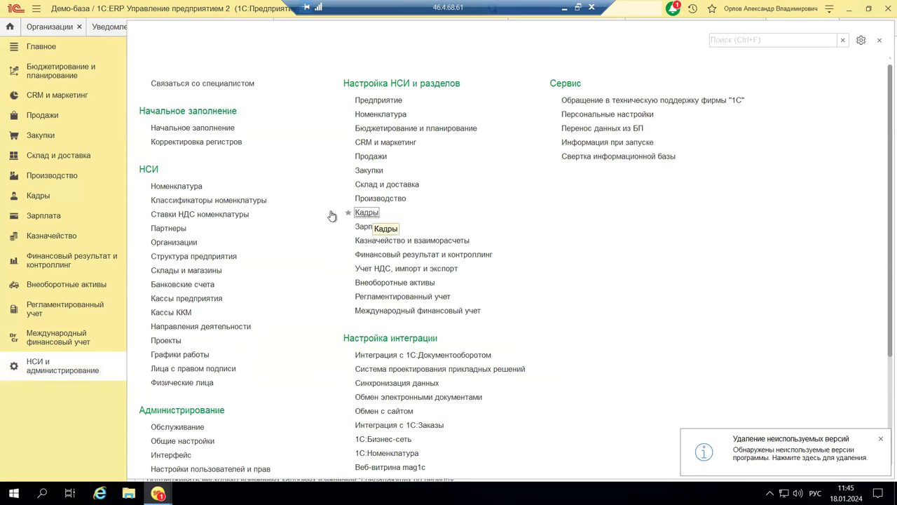
{"action": "left_click", "coordinate": [363, 213]}
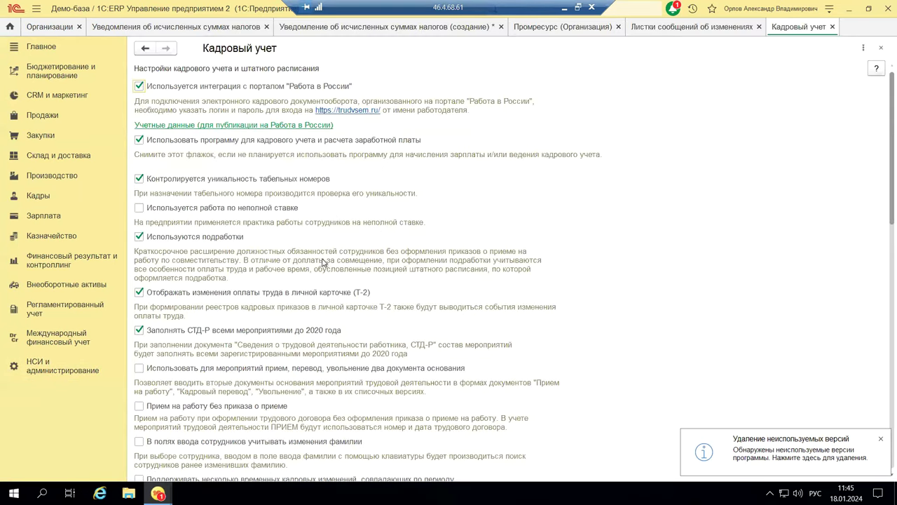
{"action": "scroll", "coordinate": [325, 253], "scroll_direction": "down", "scroll_amount": 10}
{"action": "scroll", "coordinate": [354, 248], "scroll_direction": "down", "scroll_amount": 5}
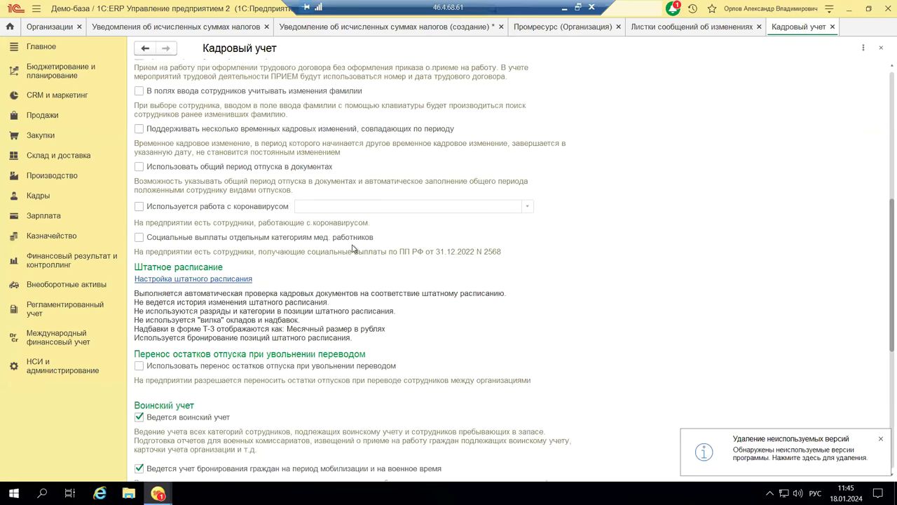
{"action": "scroll", "coordinate": [353, 248], "scroll_direction": "down", "scroll_amount": 2}
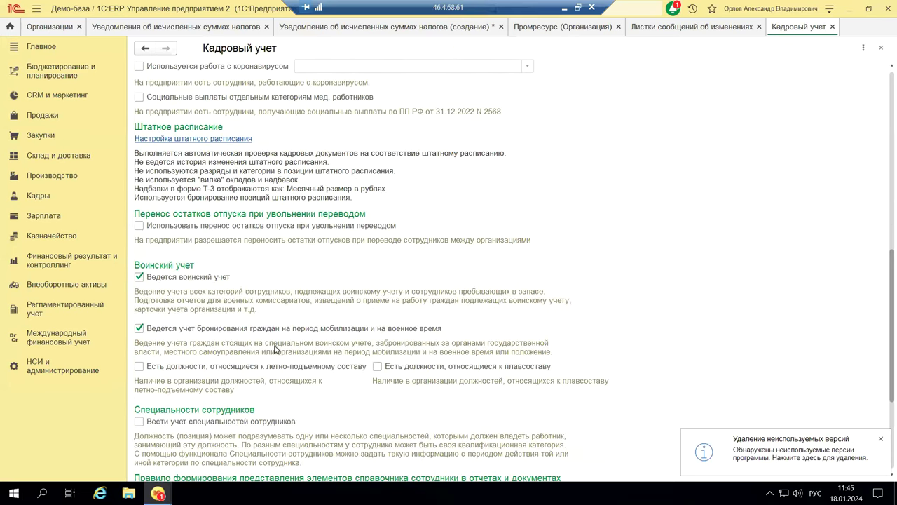
{"action": "scroll", "coordinate": [244, 228], "scroll_direction": "down", "scroll_amount": 5}
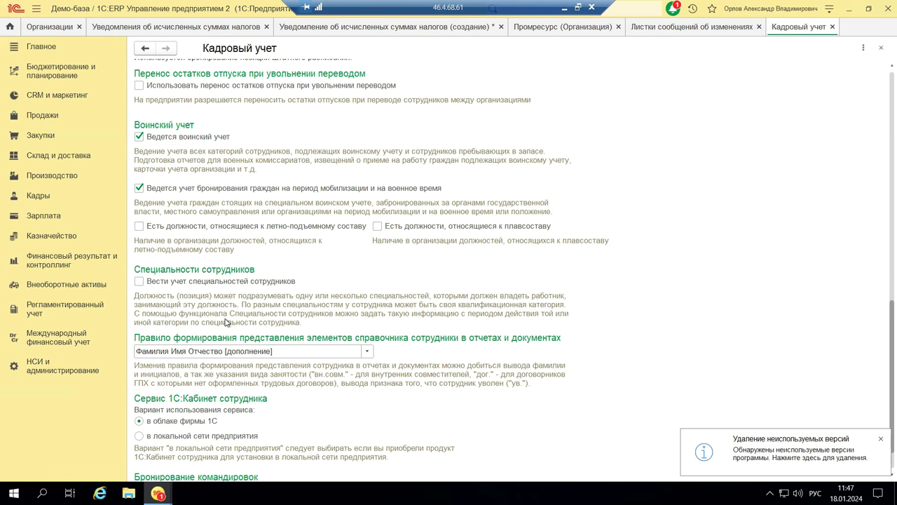
Step: Finish reviewing the Кадровый учет settings, close them, and look through the Кадры, Зарплата and Регламентированный учет section commands
{"action": "scroll", "coordinate": [230, 323], "scroll_direction": "down", "scroll_amount": 1}
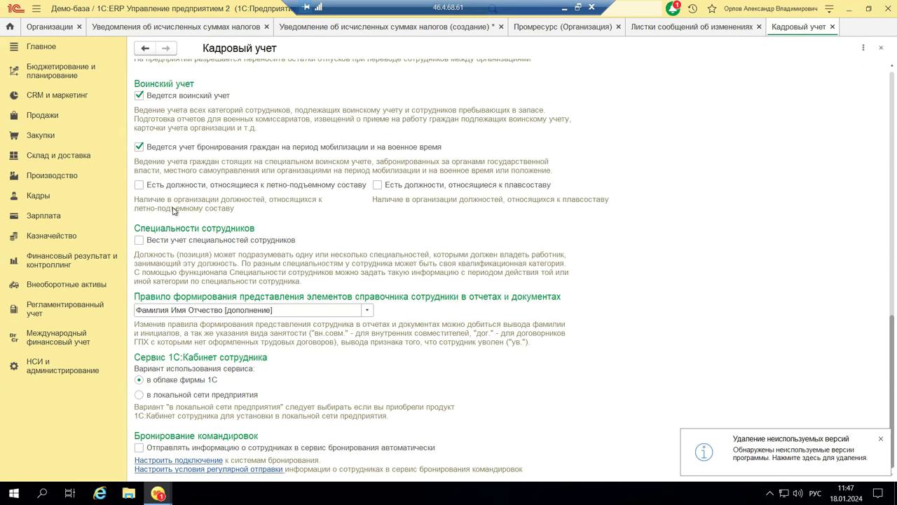
{"action": "left_click", "coordinate": [881, 47]}
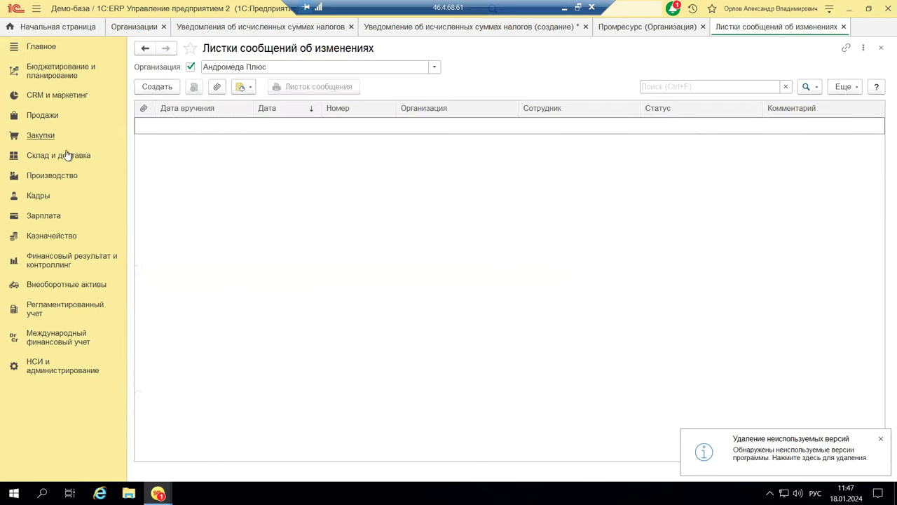
{"action": "left_click", "coordinate": [35, 196]}
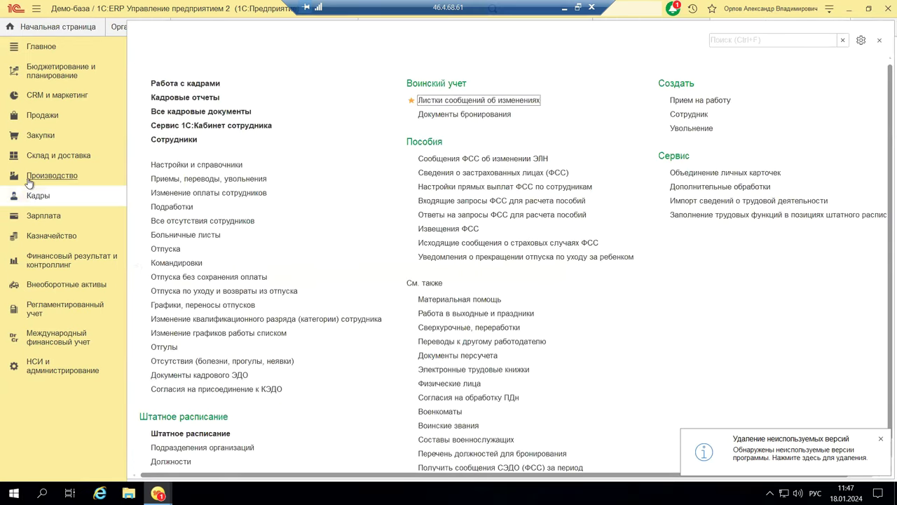
{"action": "left_click", "coordinate": [42, 217]}
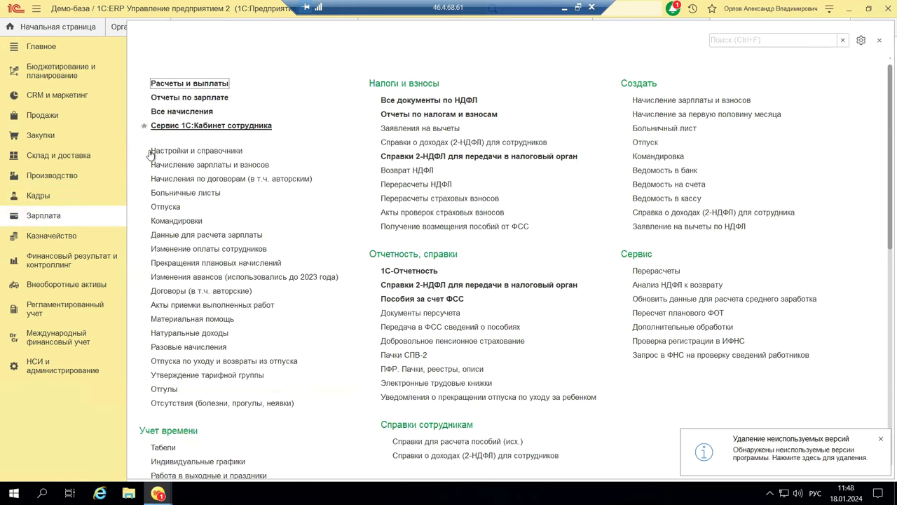
{"action": "left_click", "coordinate": [53, 200]}
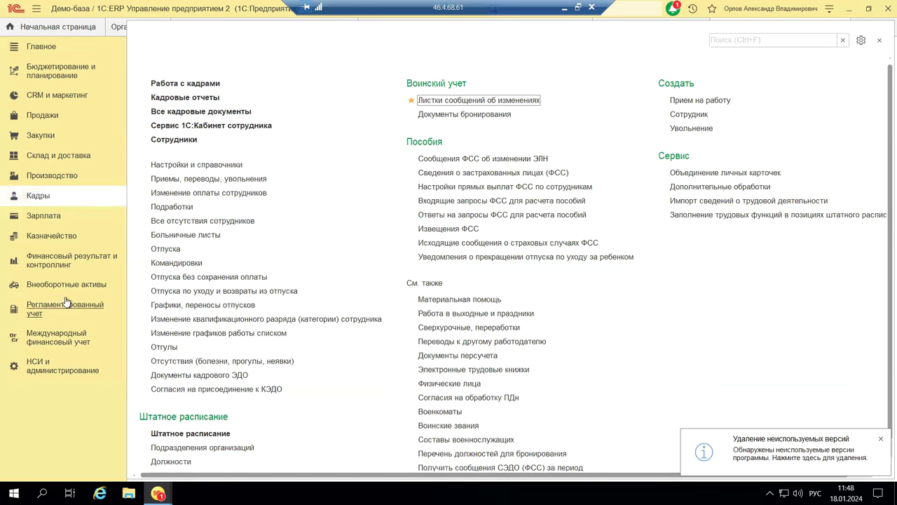
{"action": "left_click", "coordinate": [37, 315]}
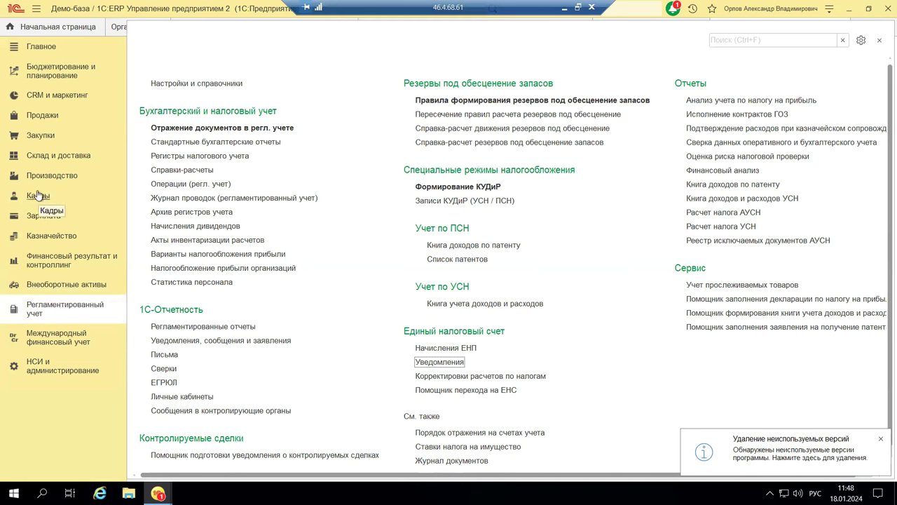
Step: Open the Отчеты по зарплате list from the Зарплата section to view the available payroll reports
{"action": "left_click", "coordinate": [40, 218]}
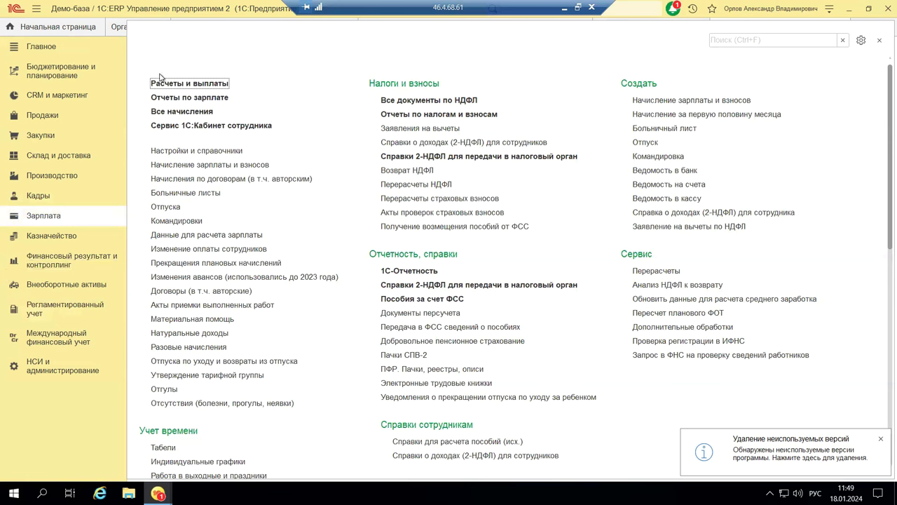
{"action": "left_click", "coordinate": [171, 99]}
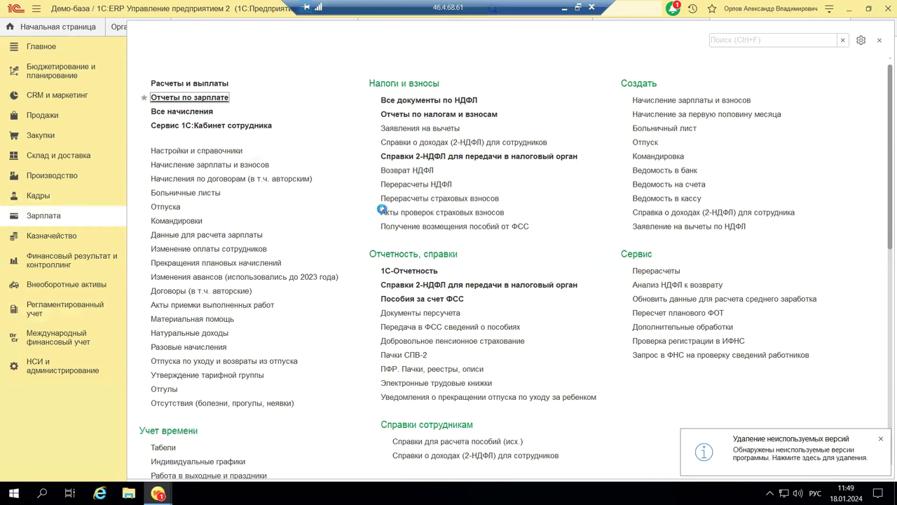
{"action": "left_click", "coordinate": [176, 102]}
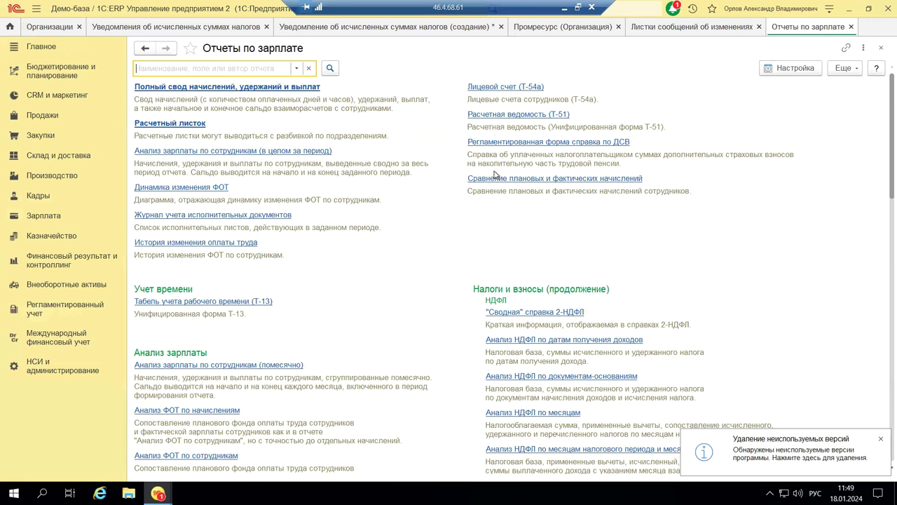
Step: Open the regulated reports list in 1С-Отчетность, dismissing the Internet support login and the service's introductory window
{"action": "left_click", "coordinate": [66, 308]}
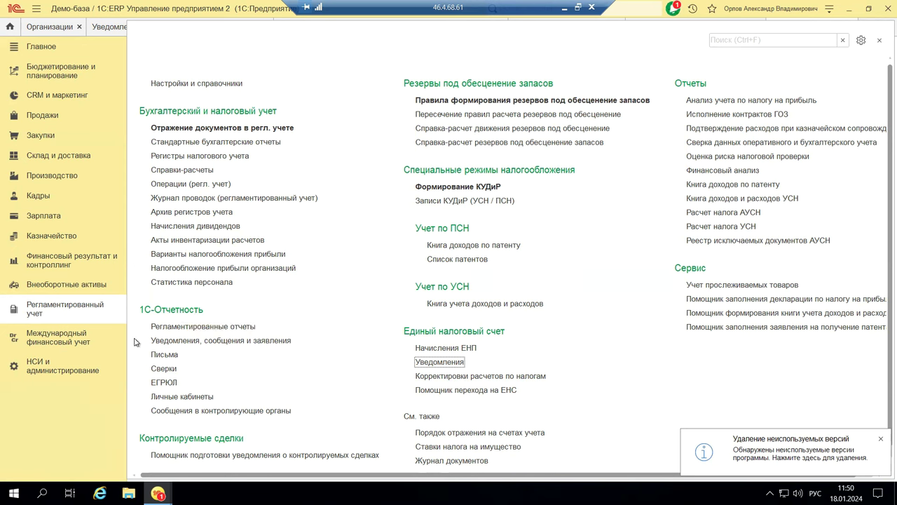
{"action": "left_click", "coordinate": [181, 329]}
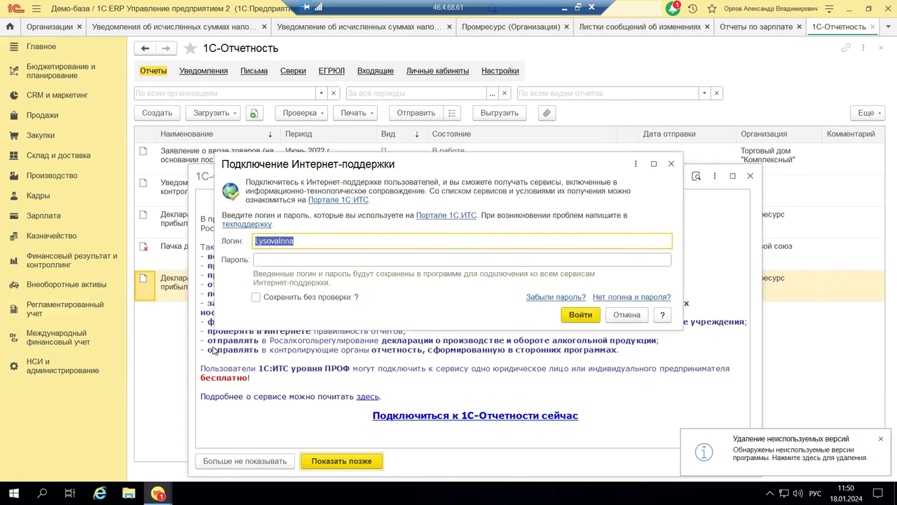
{"action": "left_click", "coordinate": [671, 163]}
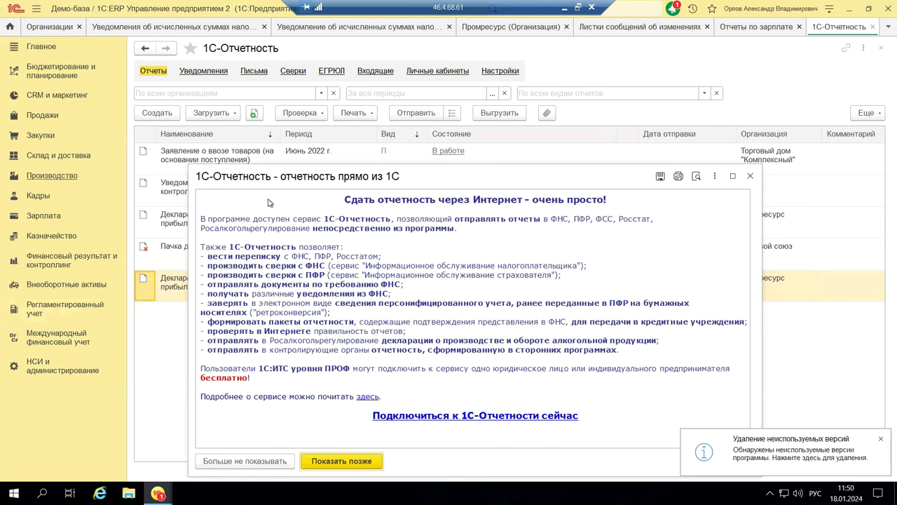
{"action": "left_click", "coordinate": [733, 175]}
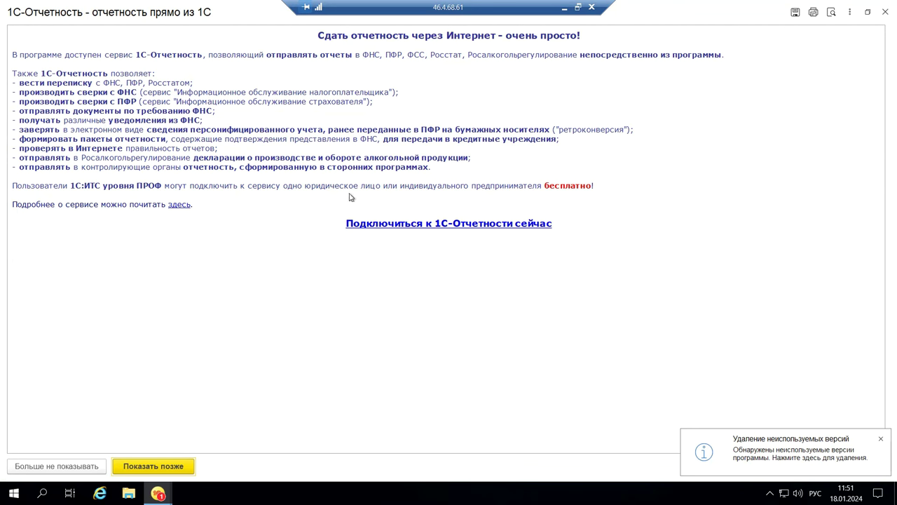
{"action": "left_click", "coordinate": [883, 14]}
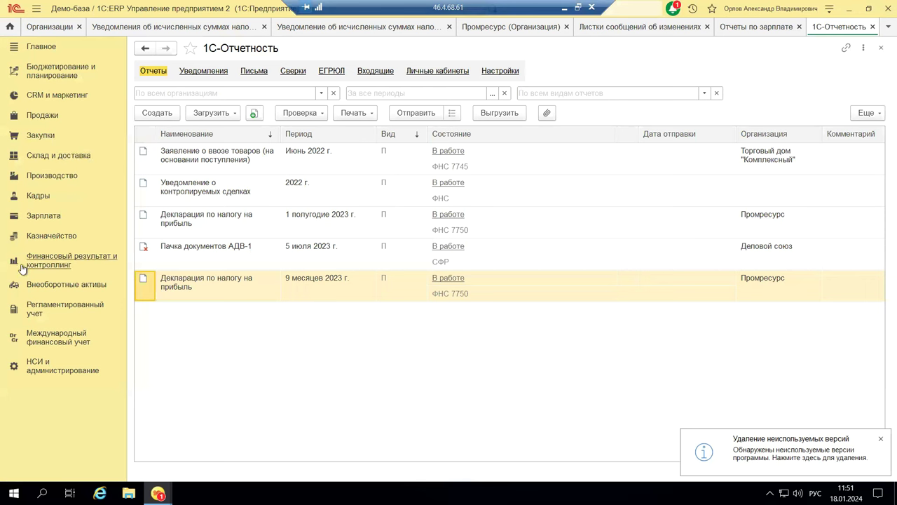
Step: View the Личные кабинеты links in 1С-Отчетность, try the Банк России account portal, and close the browser
{"action": "left_click", "coordinate": [423, 73]}
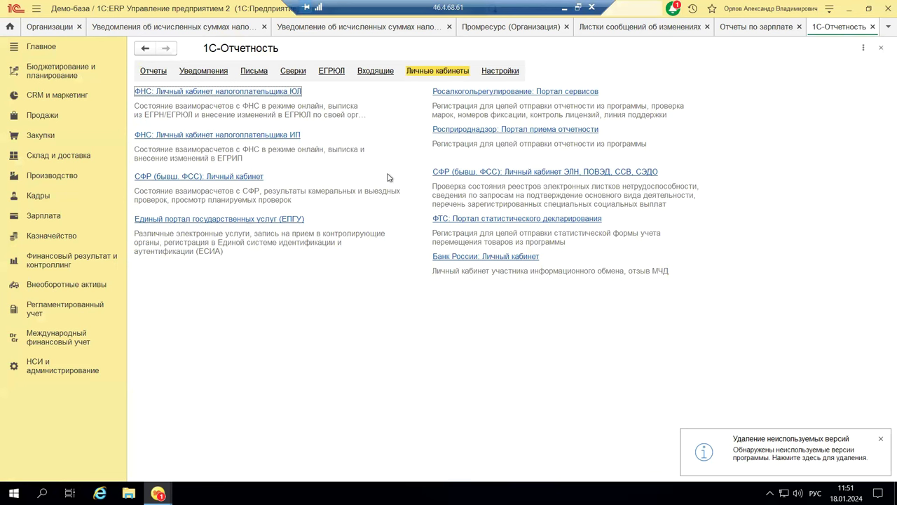
{"action": "left_click", "coordinate": [447, 257]}
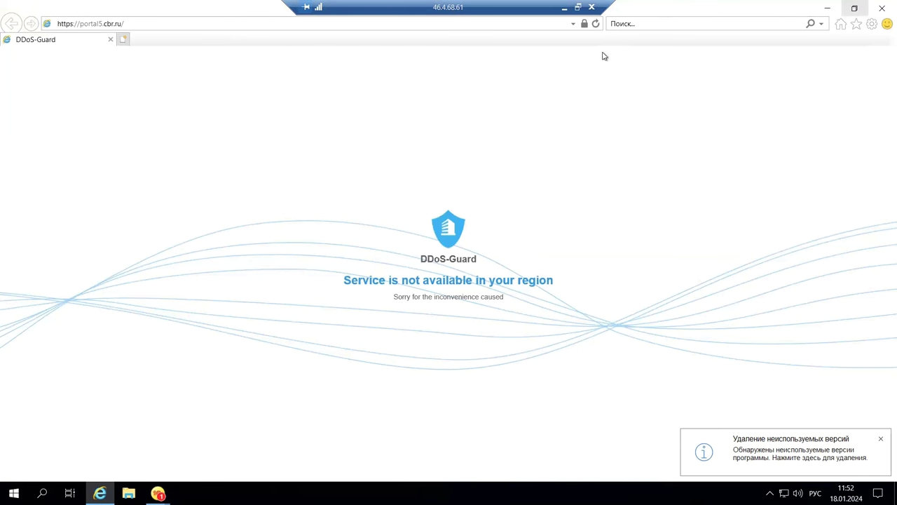
{"action": "left_click", "coordinate": [880, 9]}
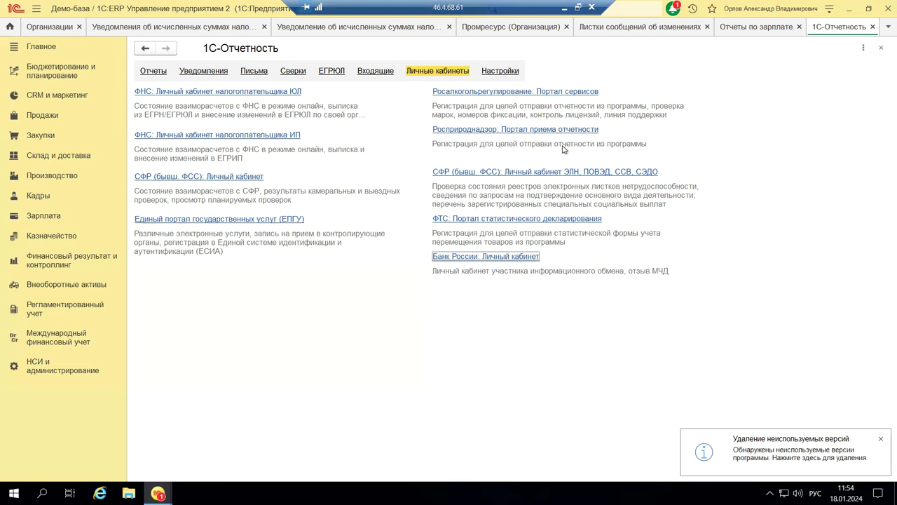
Step: Close the 1С-Отчетность, Отчеты по зарплате and Листки сообщений об изменениях forms to return to the Промресурс organization card
{"action": "left_click", "coordinate": [881, 49]}
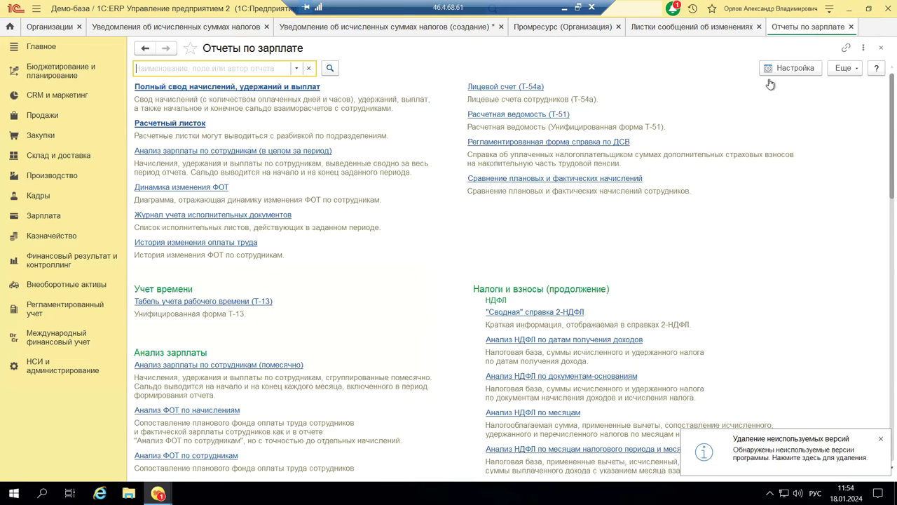
{"action": "left_click", "coordinate": [879, 49]}
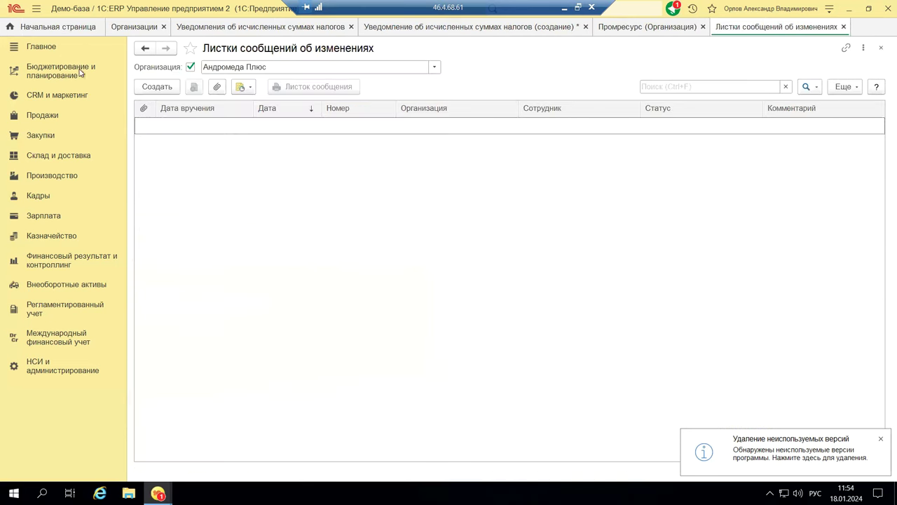
{"action": "left_click", "coordinate": [881, 48]}
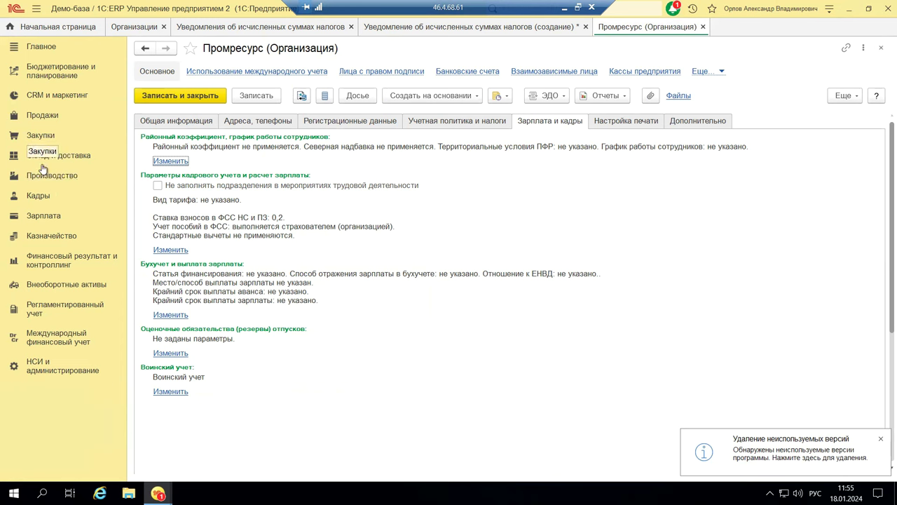
Step: Open the 1С:Кабинет сотрудника service from the Кадры section, start connecting to Internet support, and cancel the login
{"action": "left_click", "coordinate": [41, 199]}
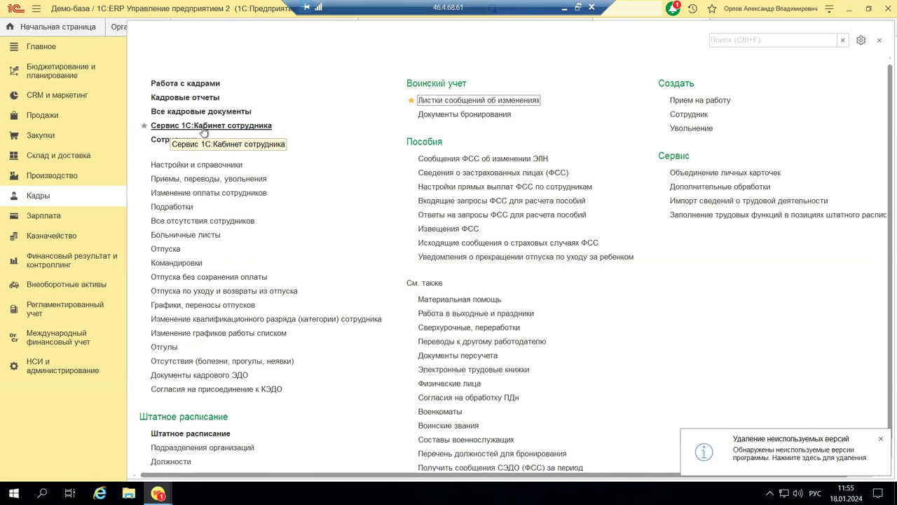
{"action": "left_click", "coordinate": [266, 126]}
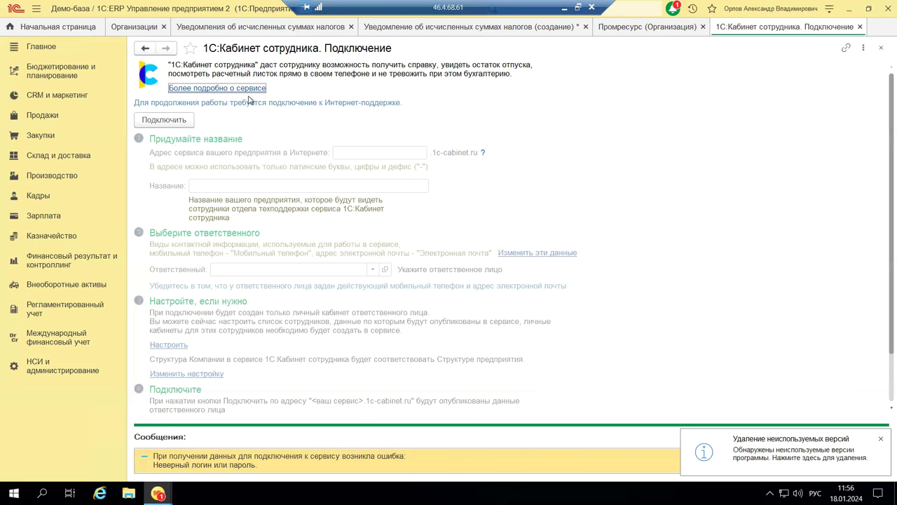
{"action": "left_click", "coordinate": [168, 124]}
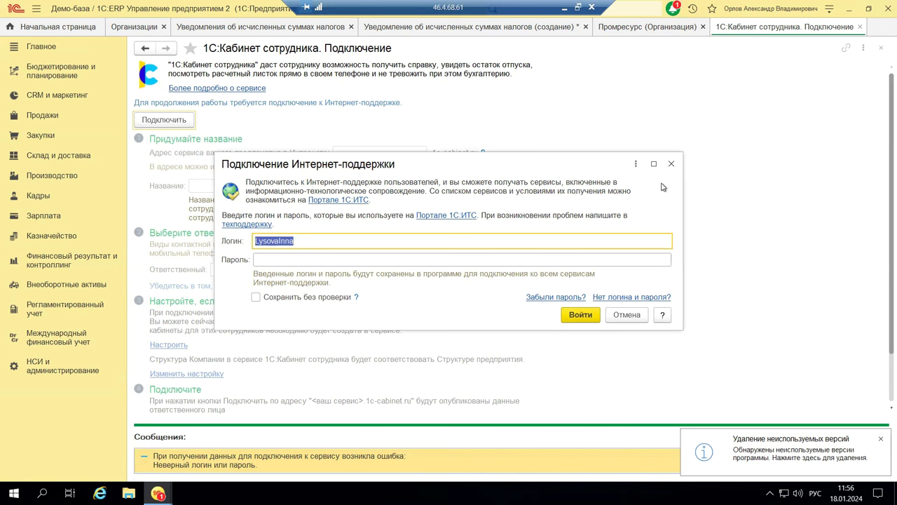
{"action": "left_click", "coordinate": [670, 163]}
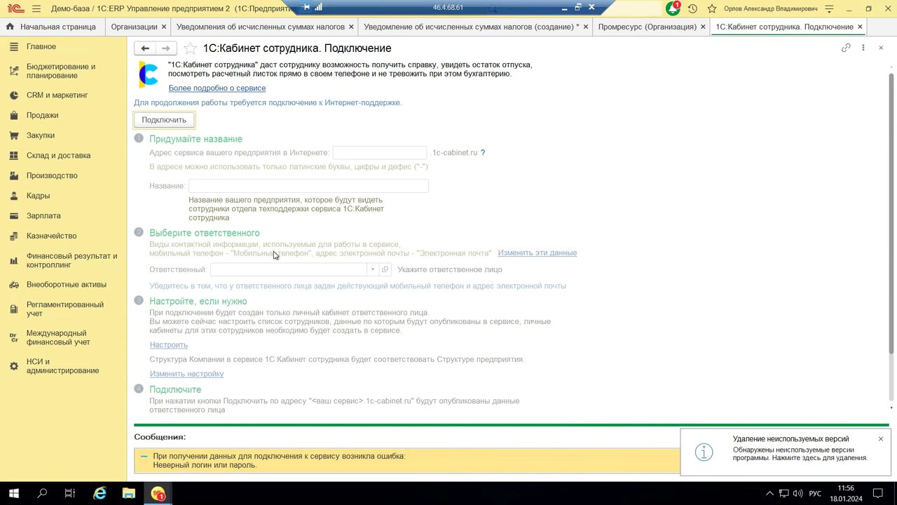
Step: Review the remaining 1С:Кабинет сотрудника connection stages, dismiss the unused-versions notification, and close the form
{"action": "scroll", "coordinate": [273, 250], "scroll_direction": "down", "scroll_amount": 2}
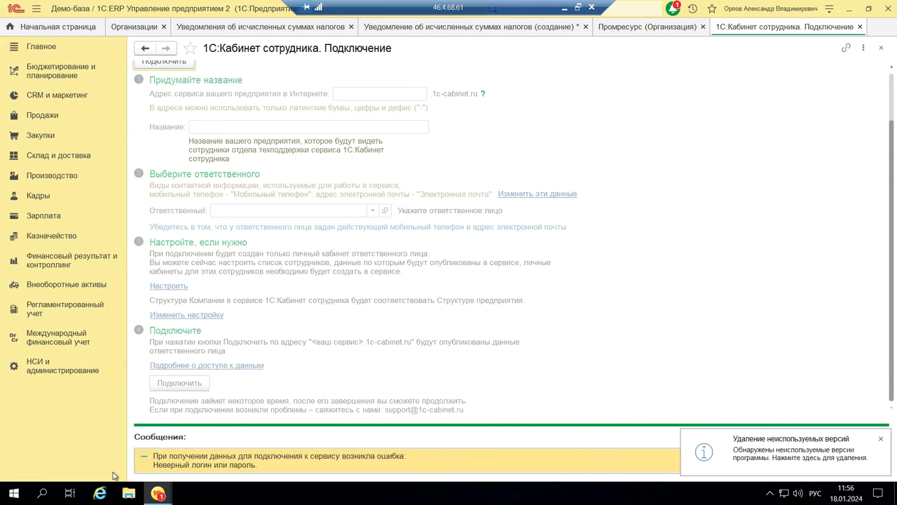
{"action": "left_click", "coordinate": [882, 440]}
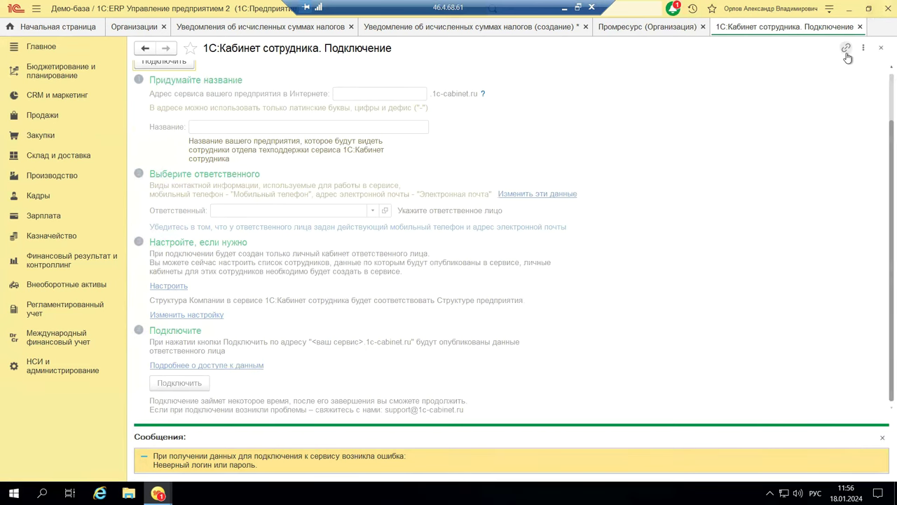
{"action": "left_click", "coordinate": [881, 48]}
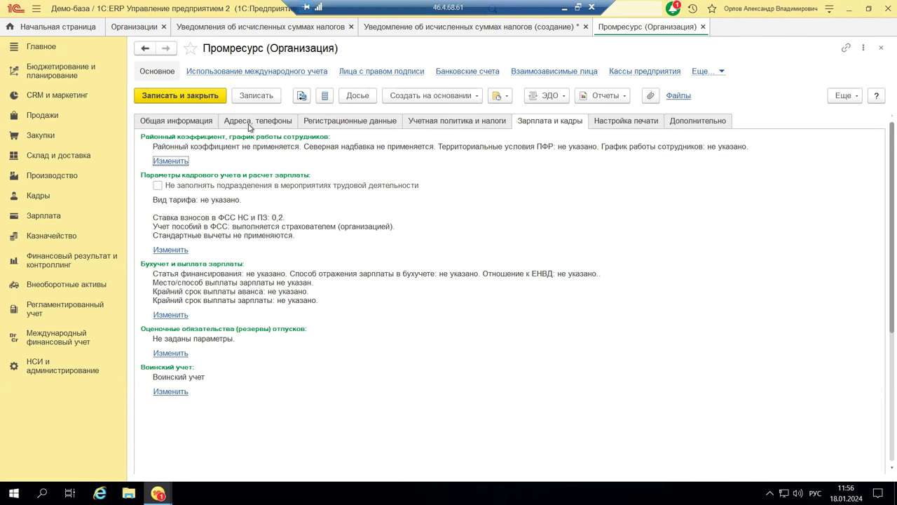
Step: Examine the general information, addresses and registration data of the Промресурс organization, and close its card
{"action": "left_click", "coordinate": [154, 122]}
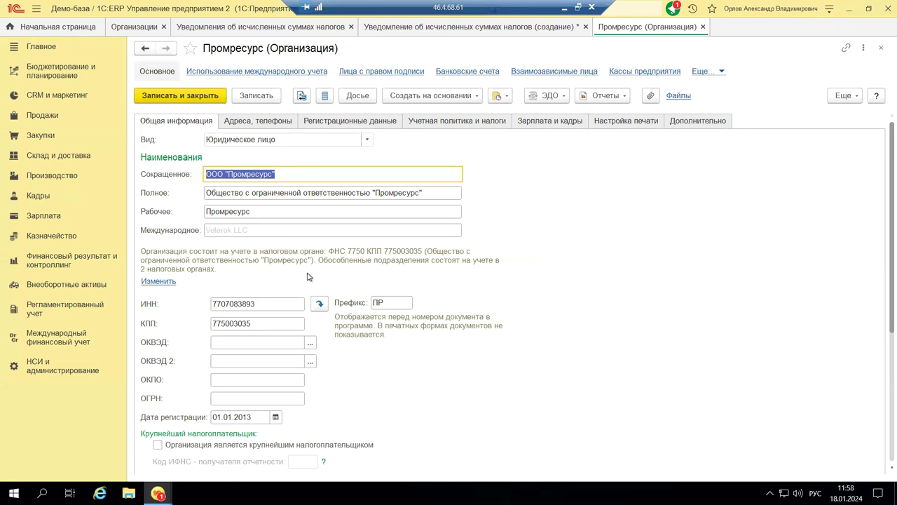
{"action": "left_click", "coordinate": [272, 301]}
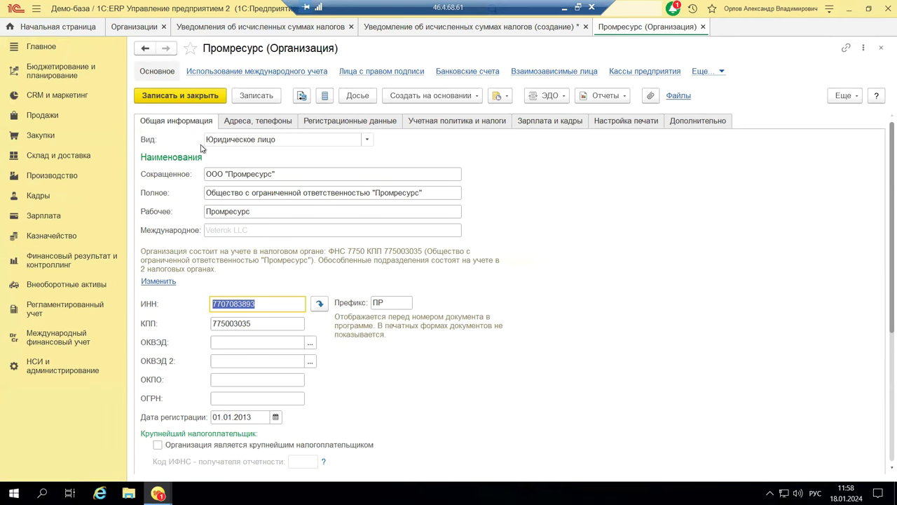
{"action": "left_click", "coordinate": [240, 128]}
{"action": "left_click", "coordinate": [347, 125]}
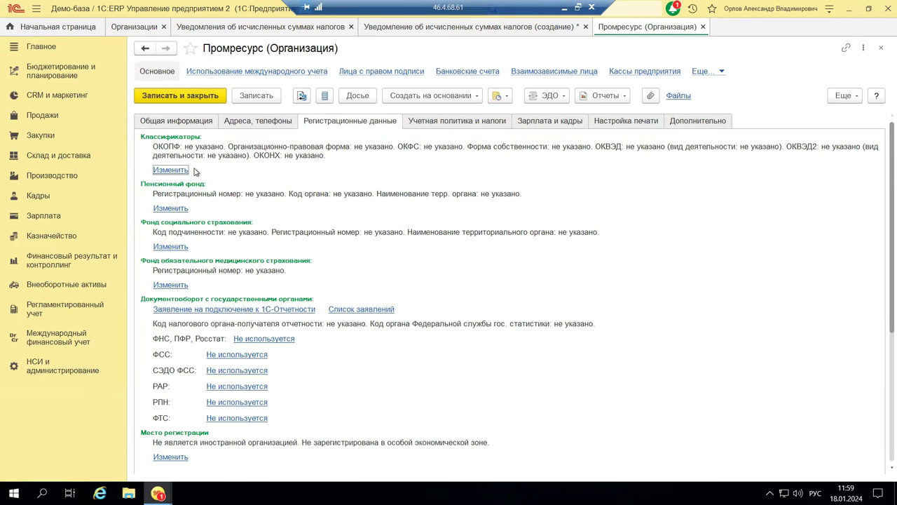
{"action": "left_click", "coordinate": [175, 123]}
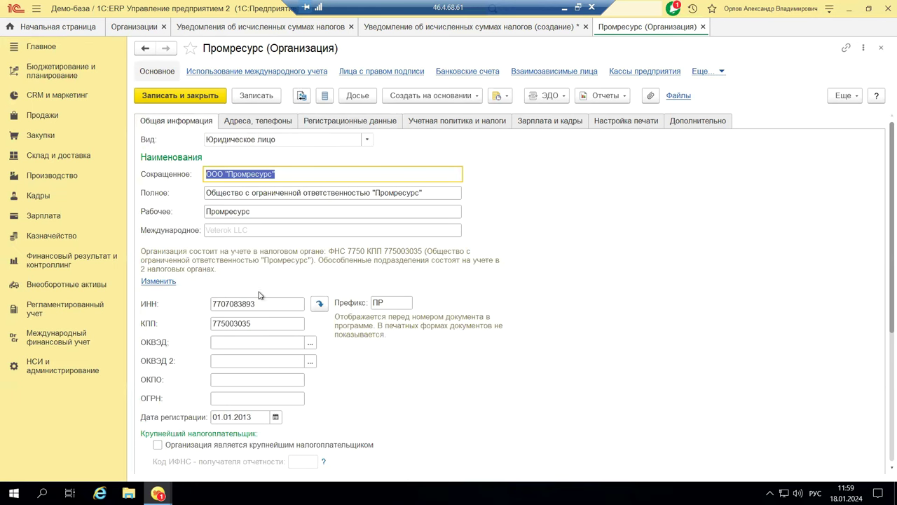
{"action": "left_click", "coordinate": [281, 122]}
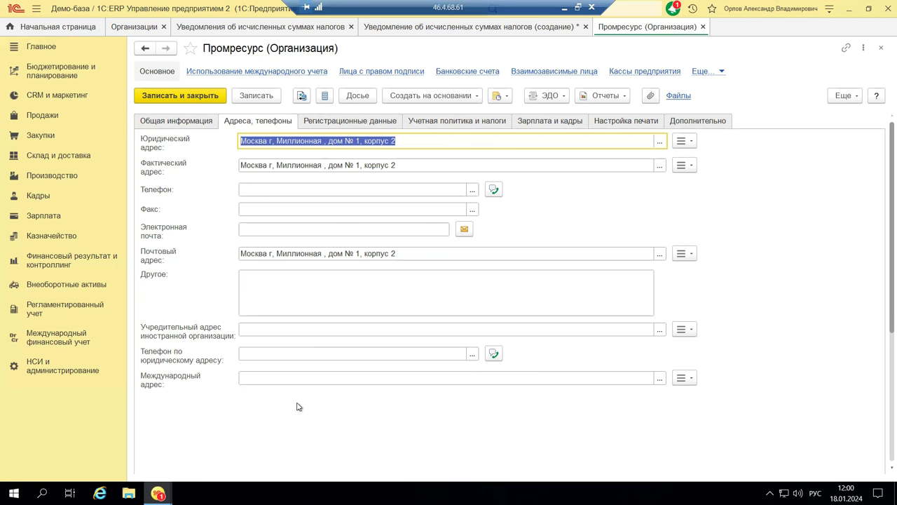
{"action": "left_click", "coordinate": [351, 122]}
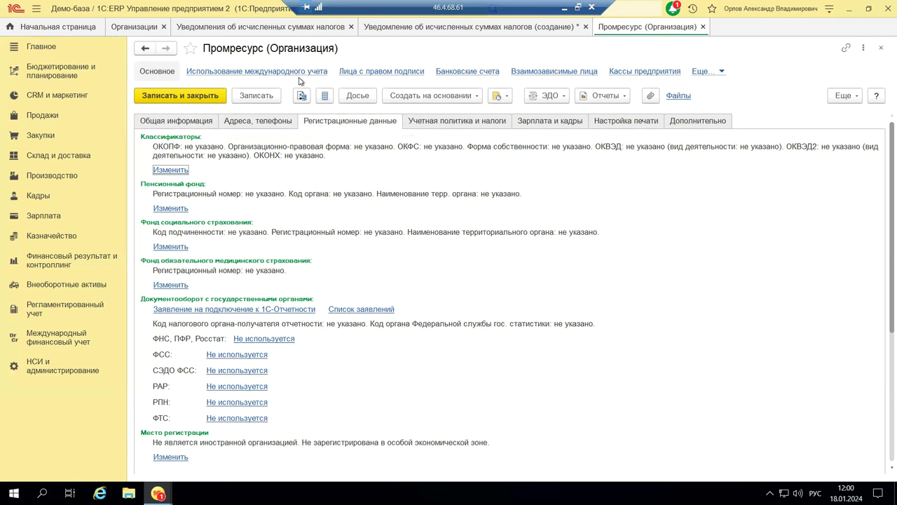
{"action": "left_click", "coordinate": [882, 48]}
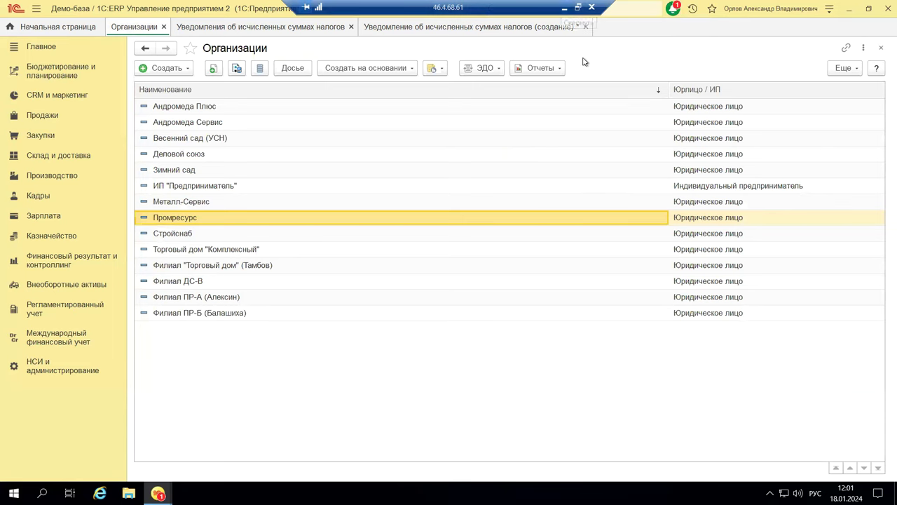
Step: Switch to the PowerPoint presentation Изменения в НДФЛ в 2024.pptx and return to its title slide
{"action": "key", "text": "alt+Tab"}
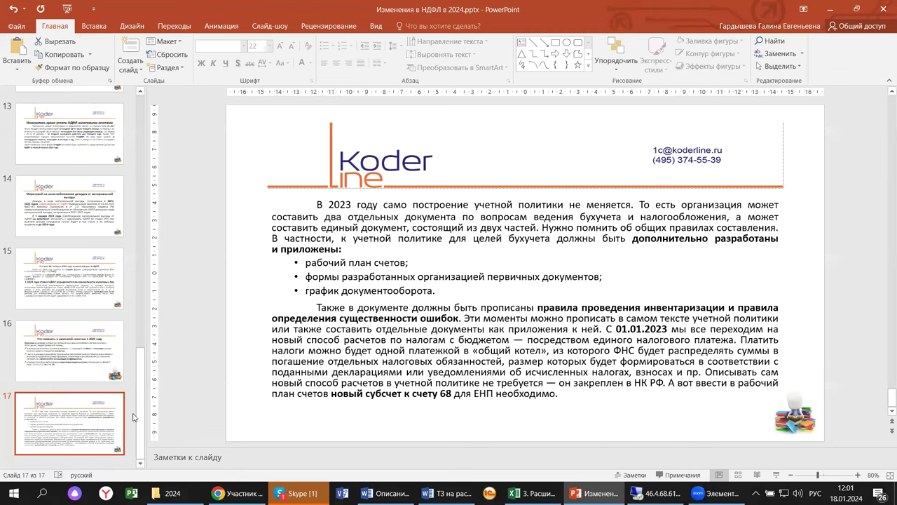
{"action": "scroll", "coordinate": [143, 427], "scroll_direction": "up", "scroll_amount": 10}
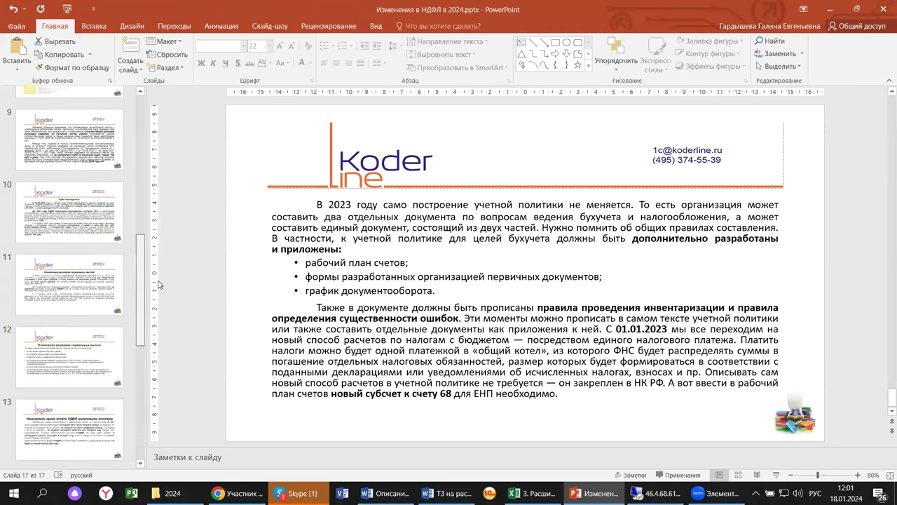
{"action": "left_click", "coordinate": [103, 125]}
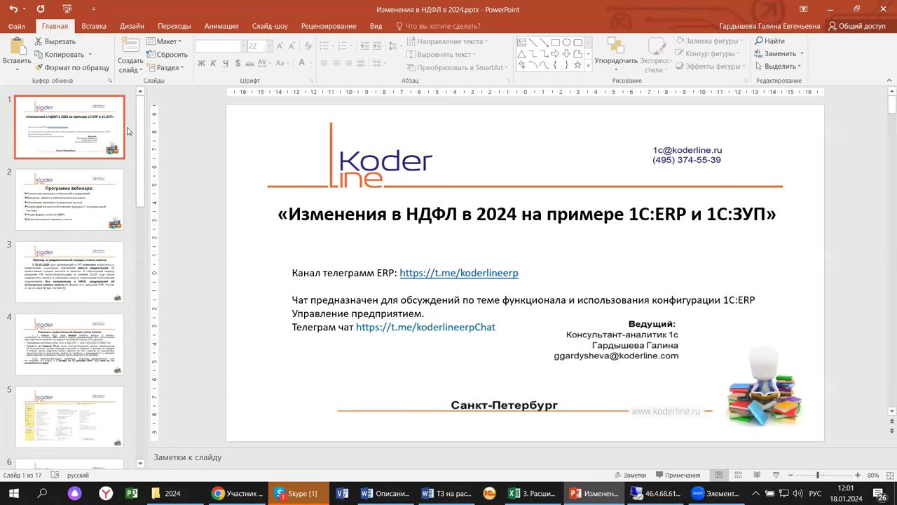